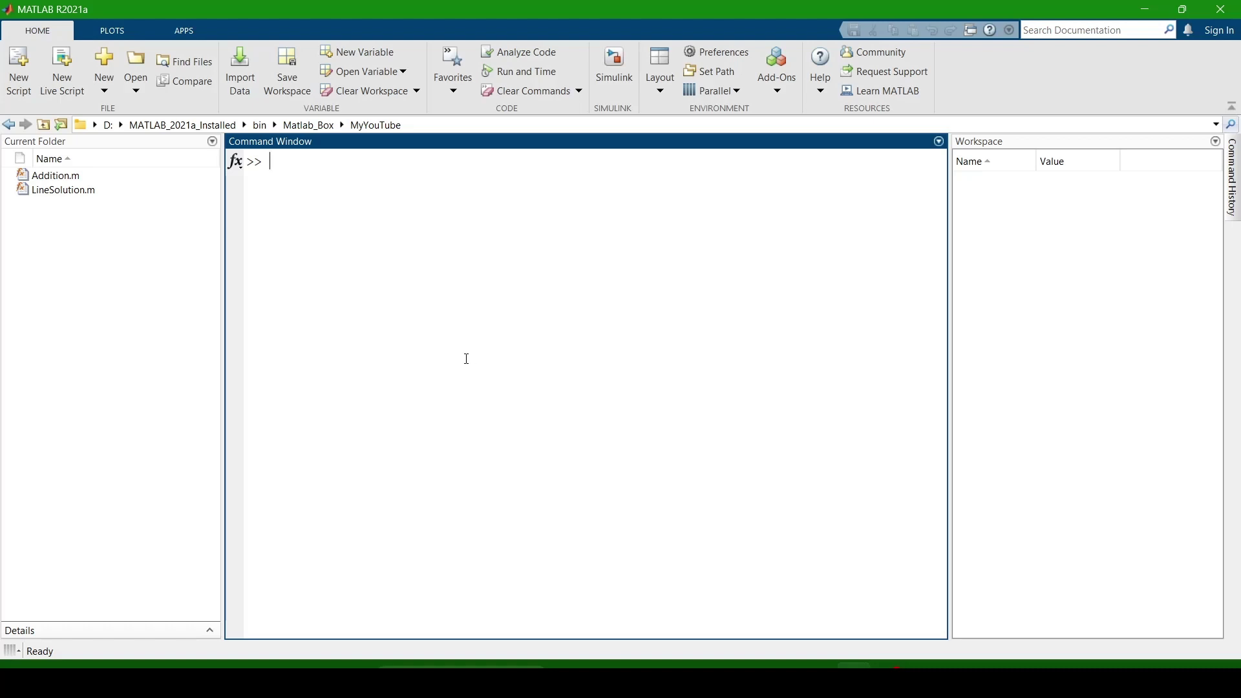
- Create a blank Simulink model from MATLAB and maximize the untitled model window
left_click(614, 96)
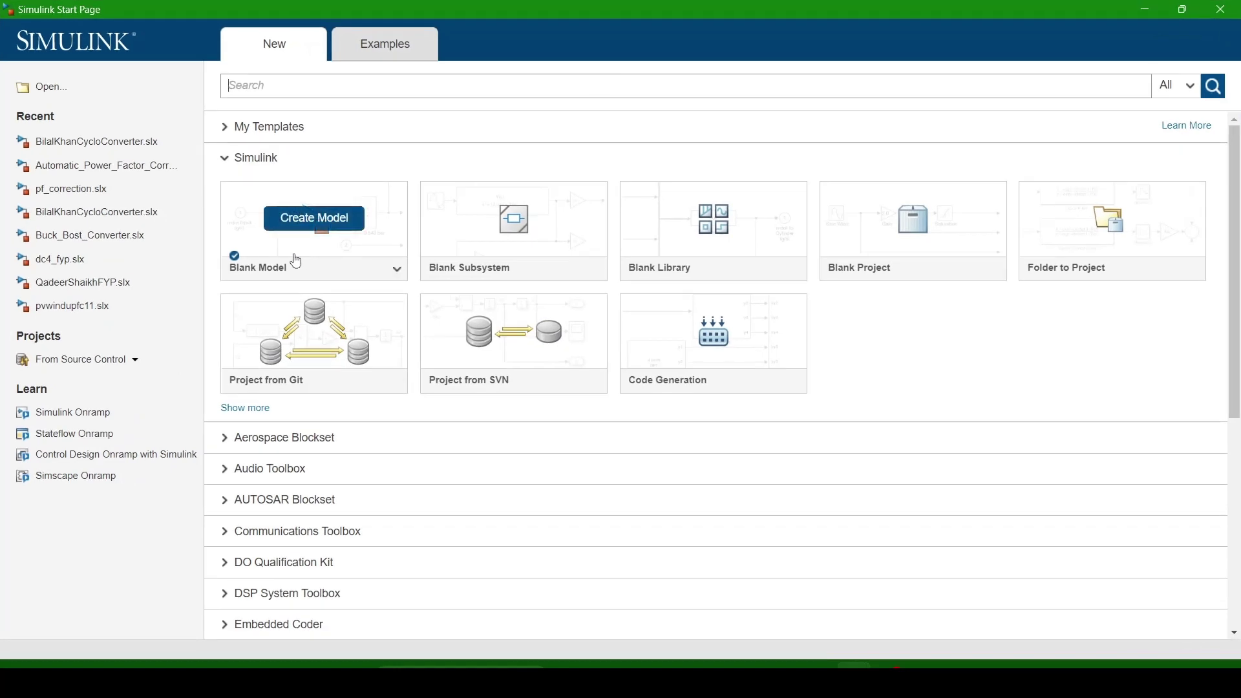
left_click(313, 247)
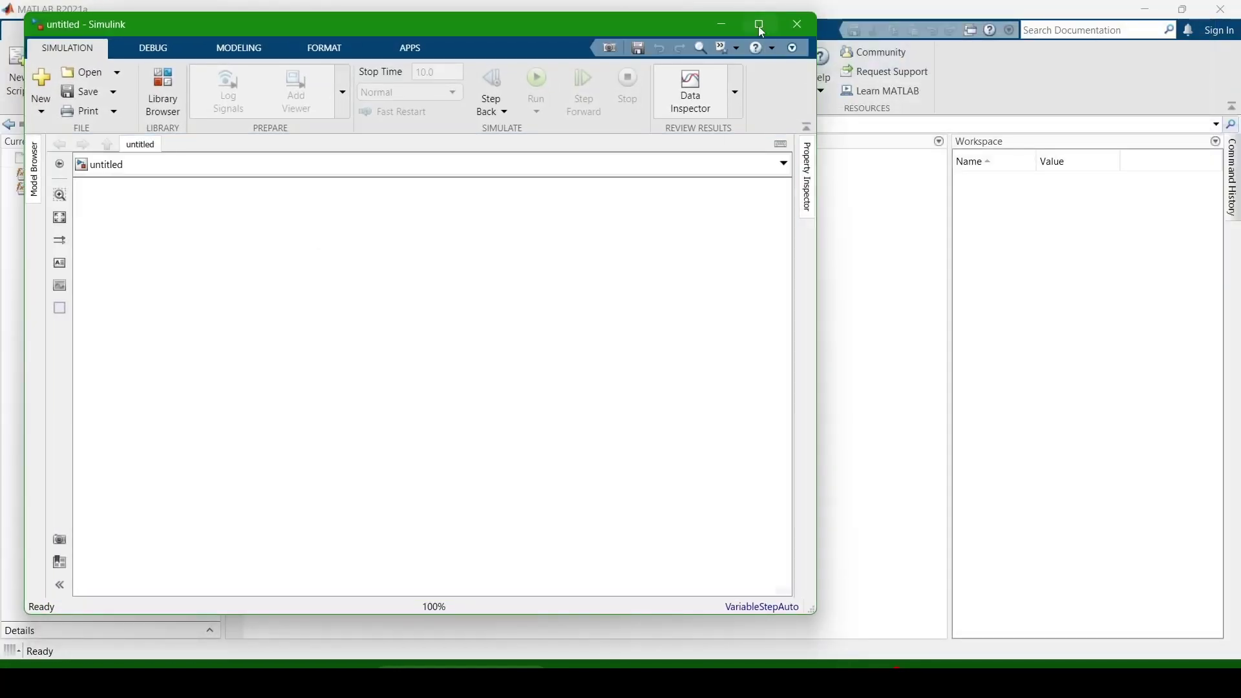
left_click(758, 24)
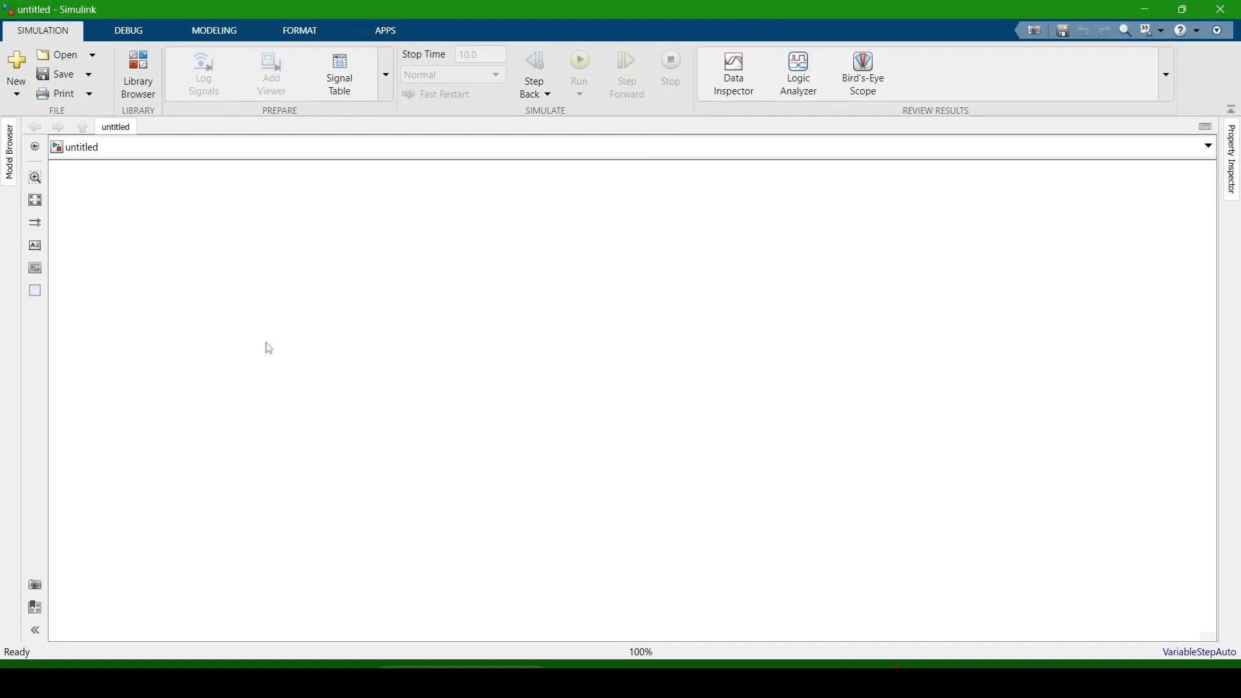
- Quick-insert a Dashboard Slider and a Constant block onto the empty canvas
type("slide")
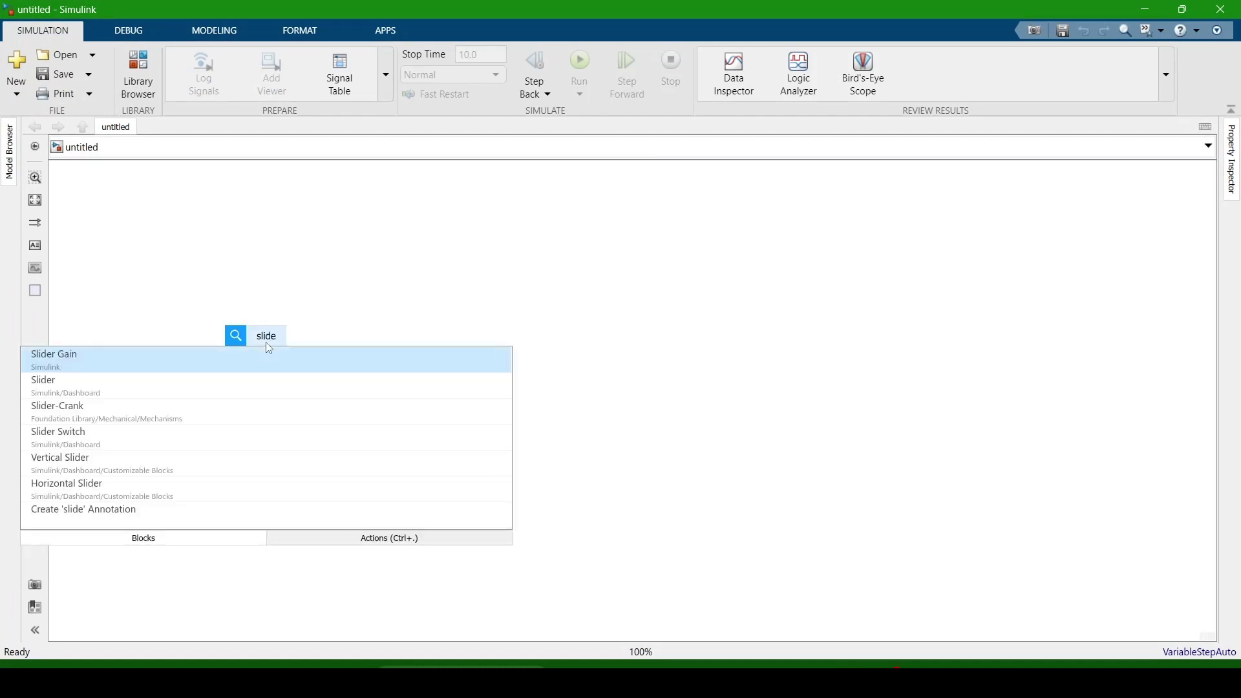
left_click(115, 395)
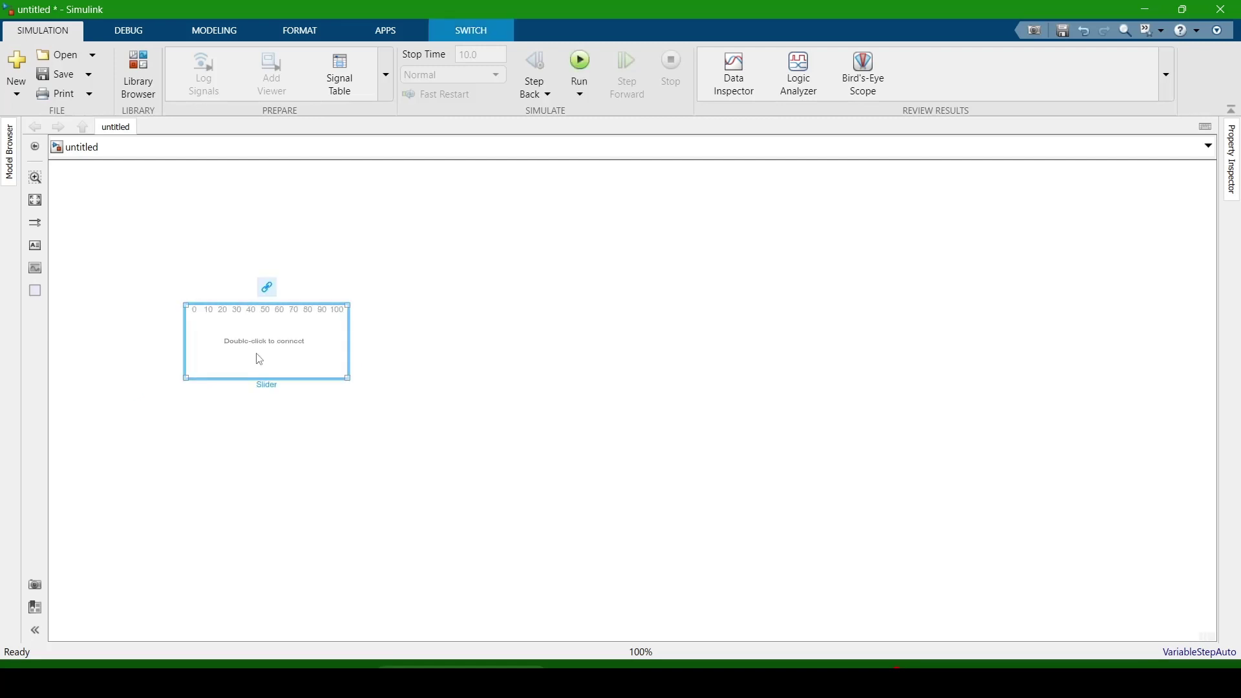
left_click(540, 351)
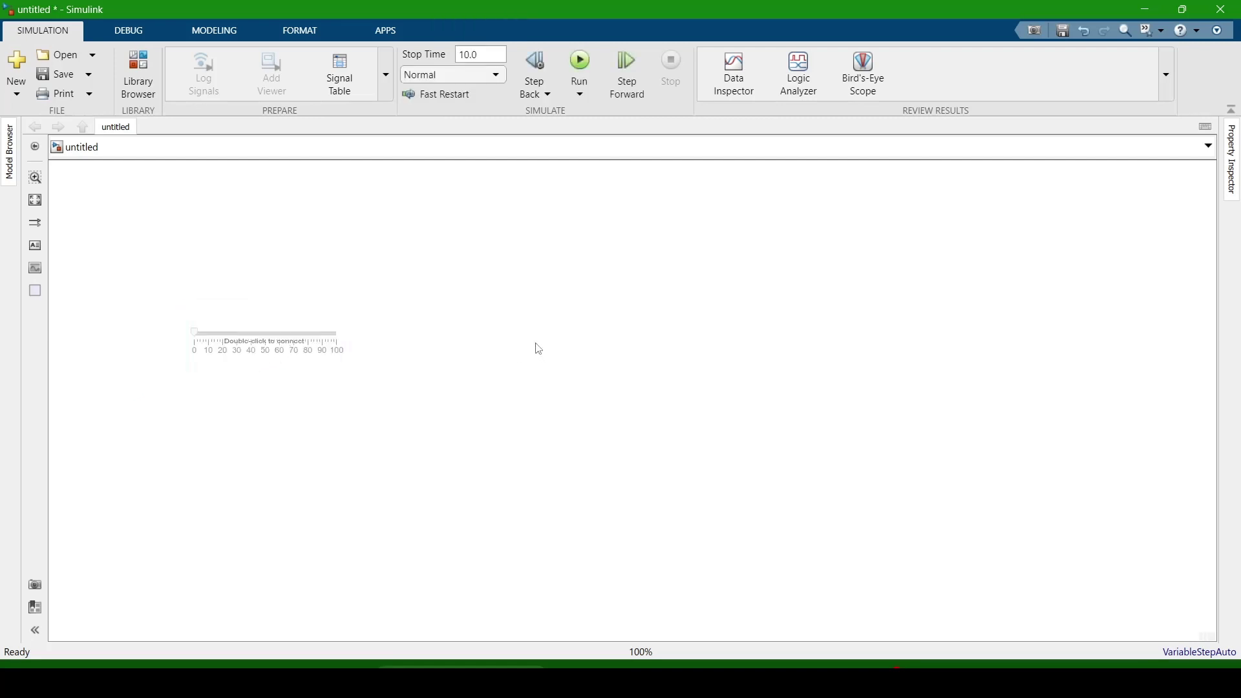
double_click(540, 350)
type("constant")
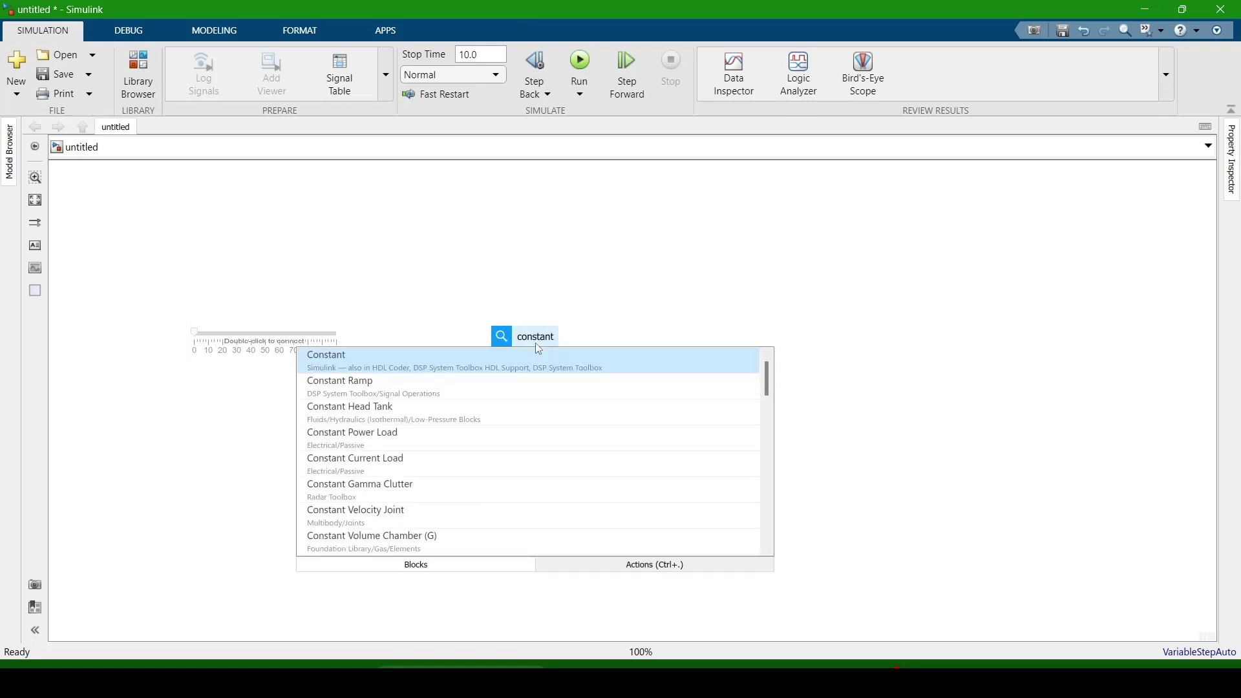
key("Return")
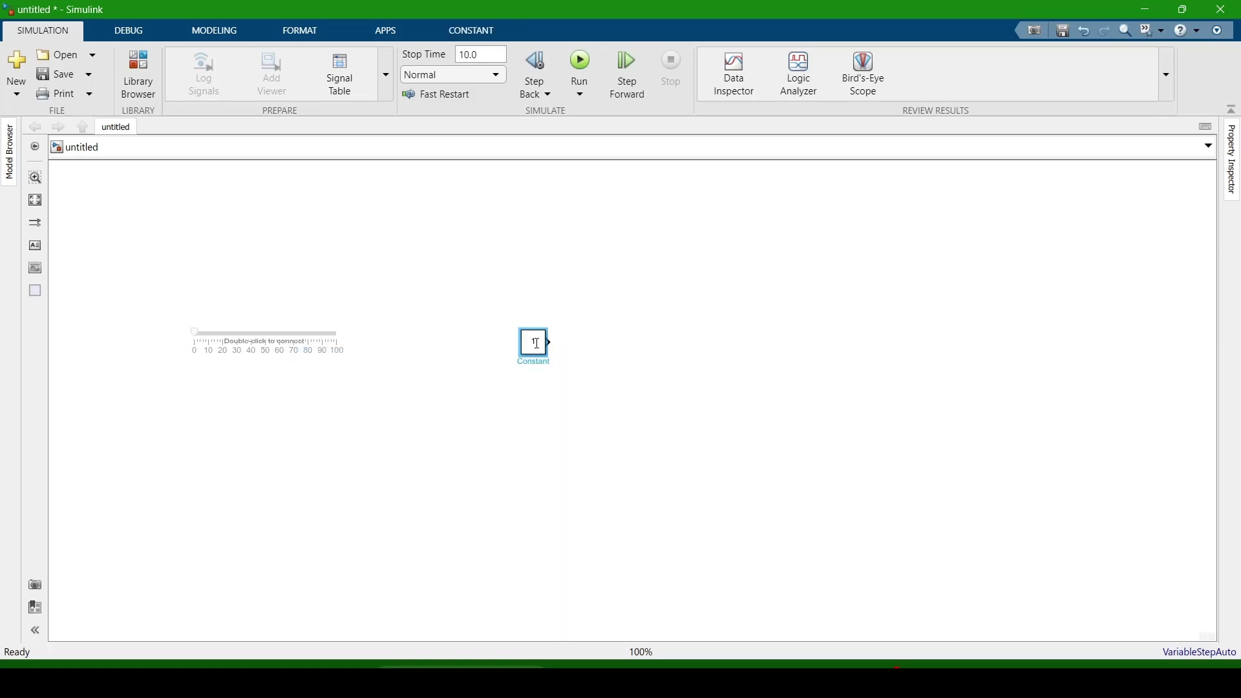
- Add a standard Simulink Display block, deleting the wrongly inserted dashboard Display
double_click(549, 426)
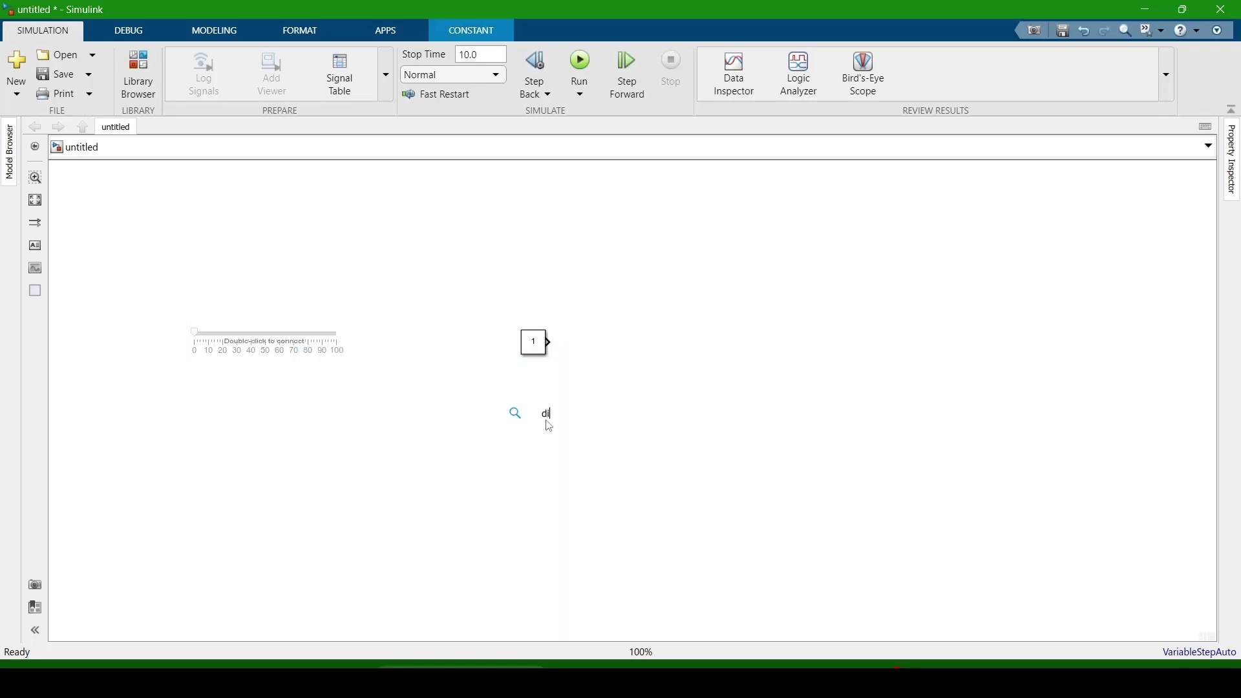
type("dist")
key("BackSpace")
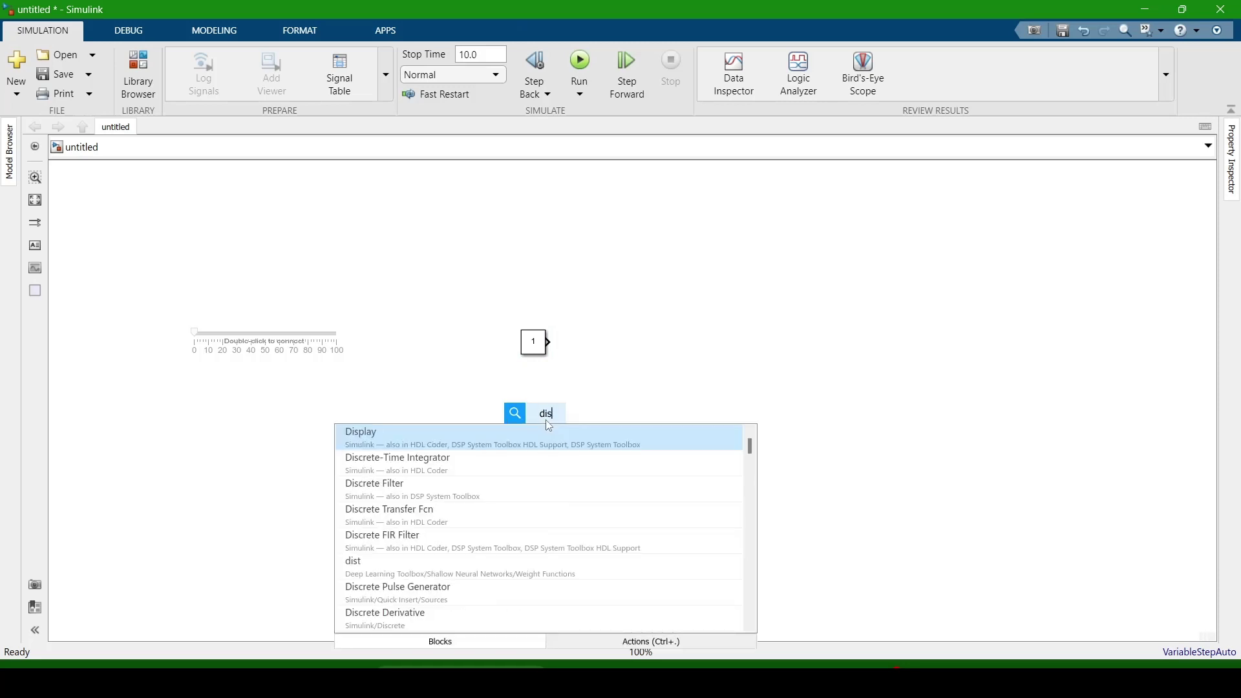
type("pla")
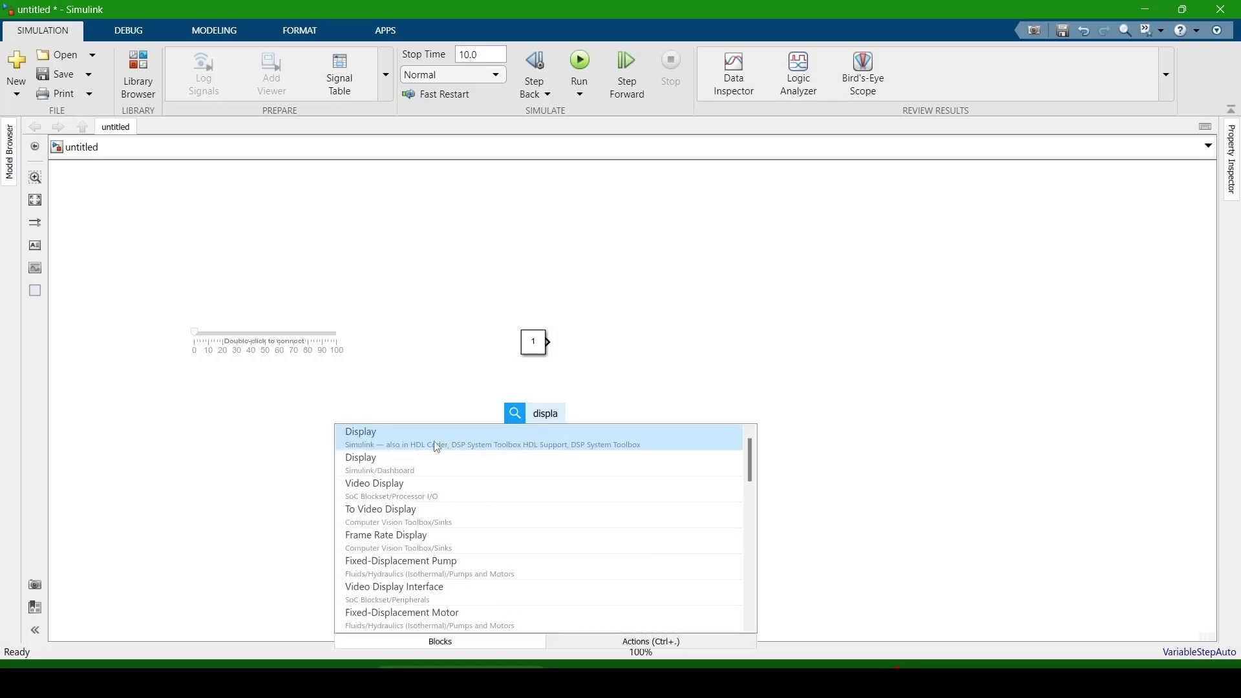
left_click(423, 472)
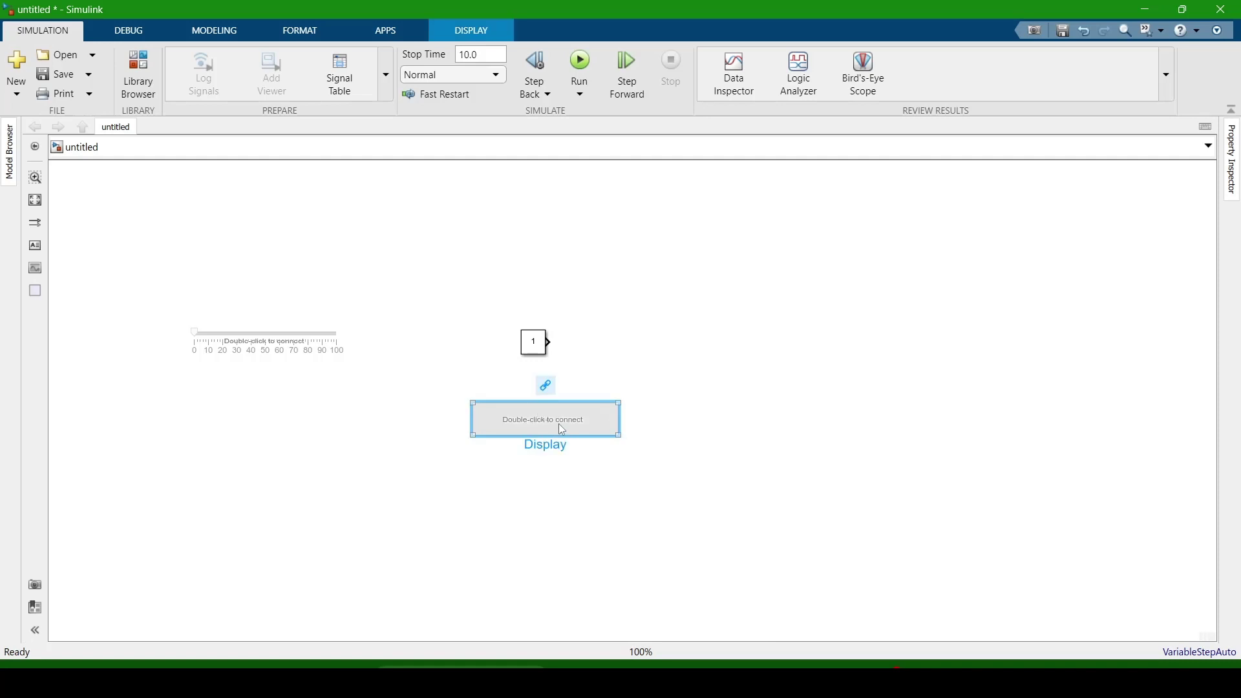
key("Delete")
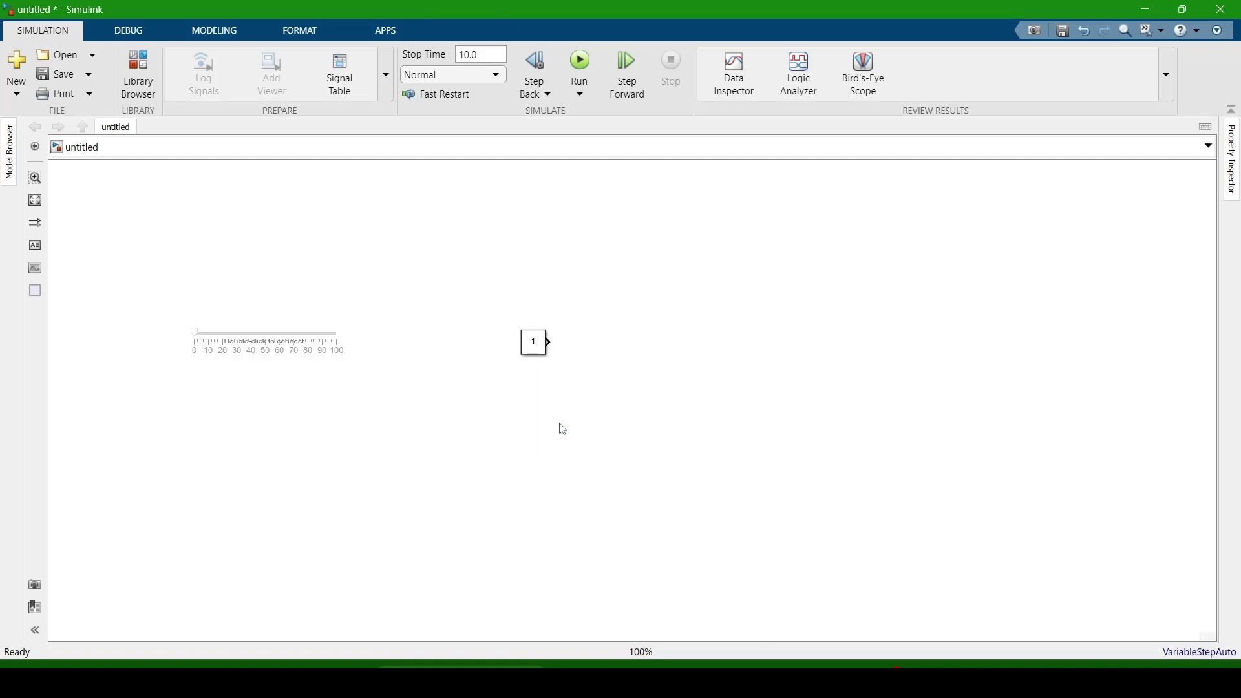
type("display")
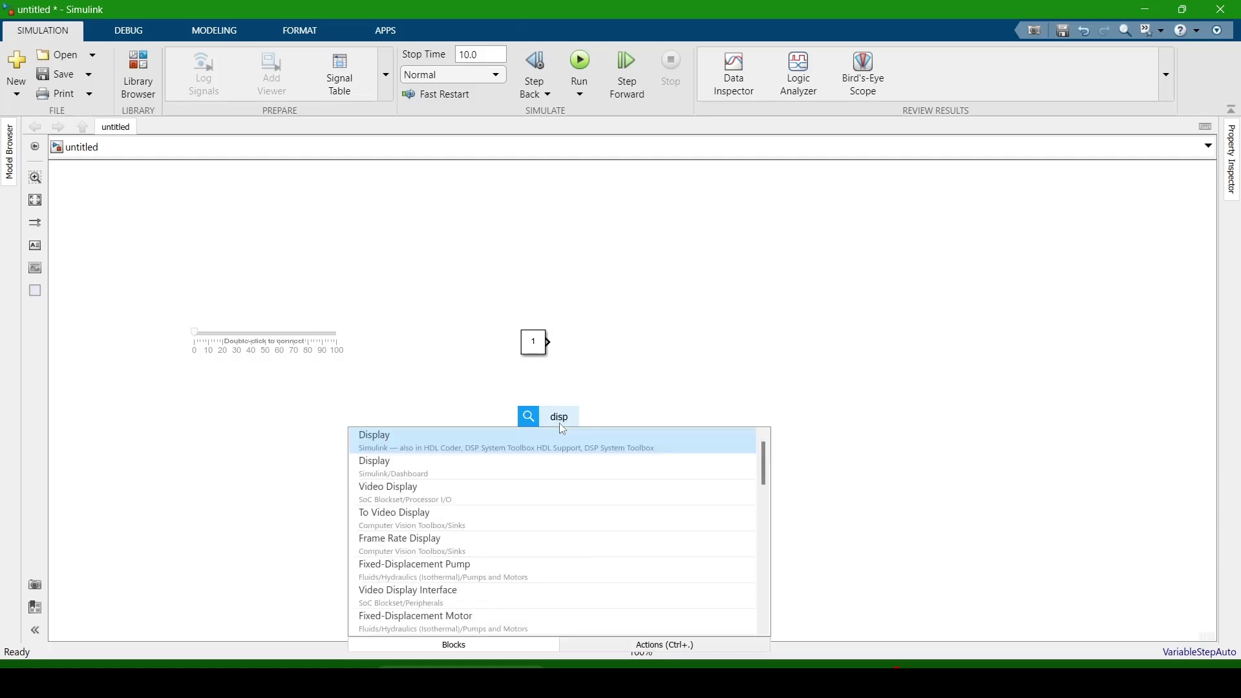
left_click(379, 446)
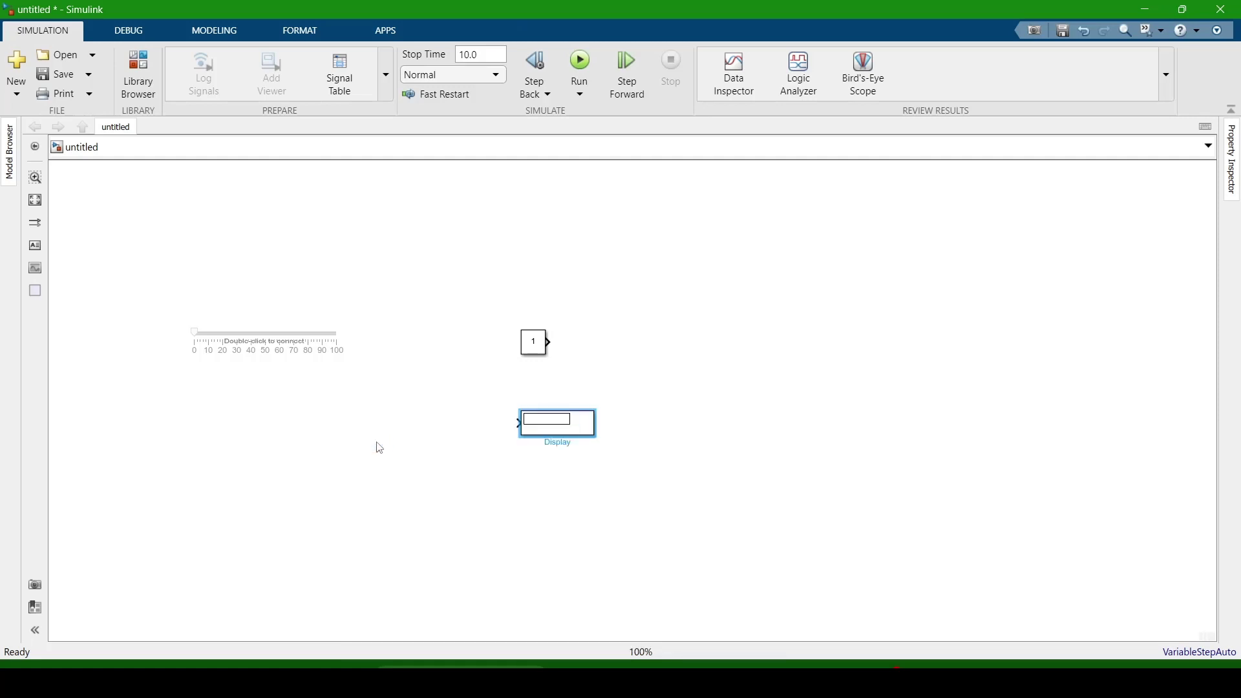
- Move the Display beside the Constant and the Slider below them, then select all three blocks
left_click_drag(567, 428, 675, 349)
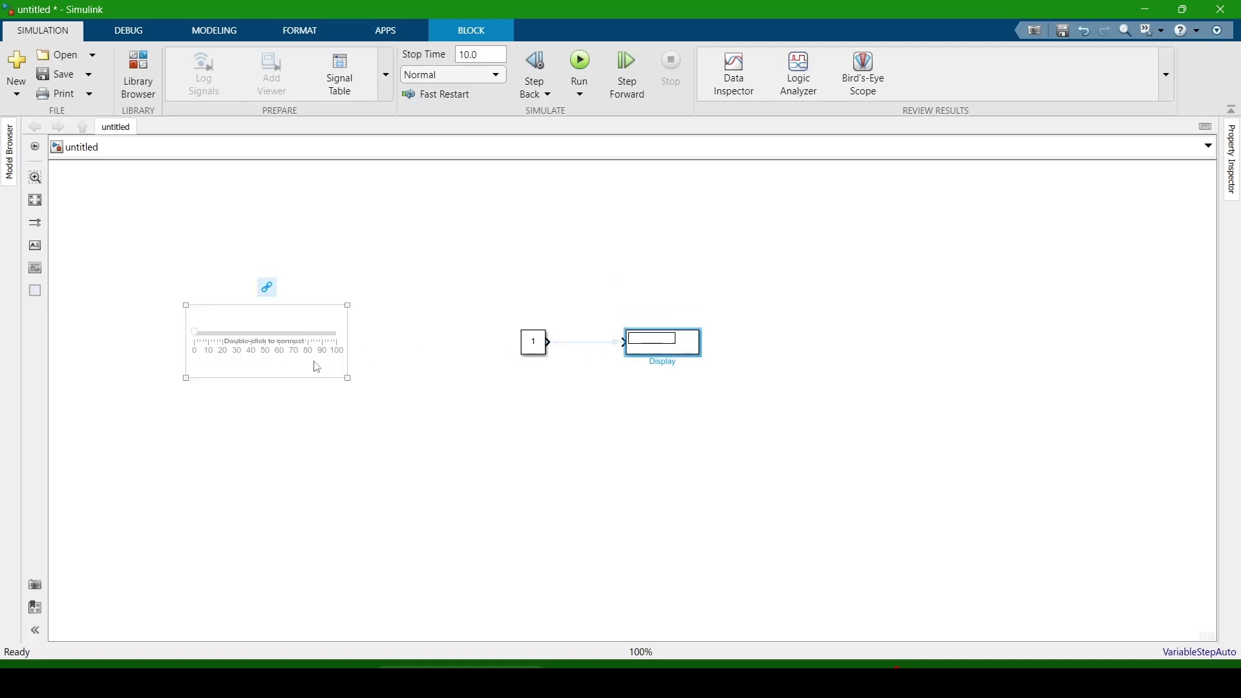
left_click_drag(278, 343, 420, 423)
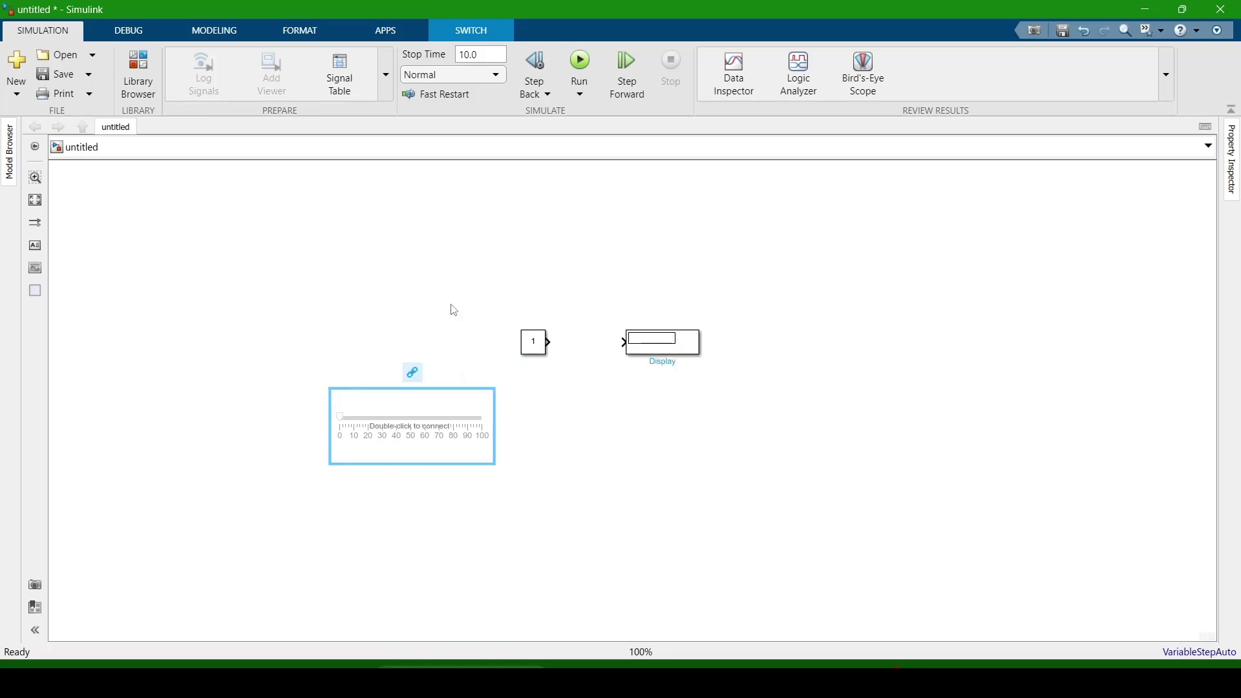
left_click_drag(662, 535, 234, 277)
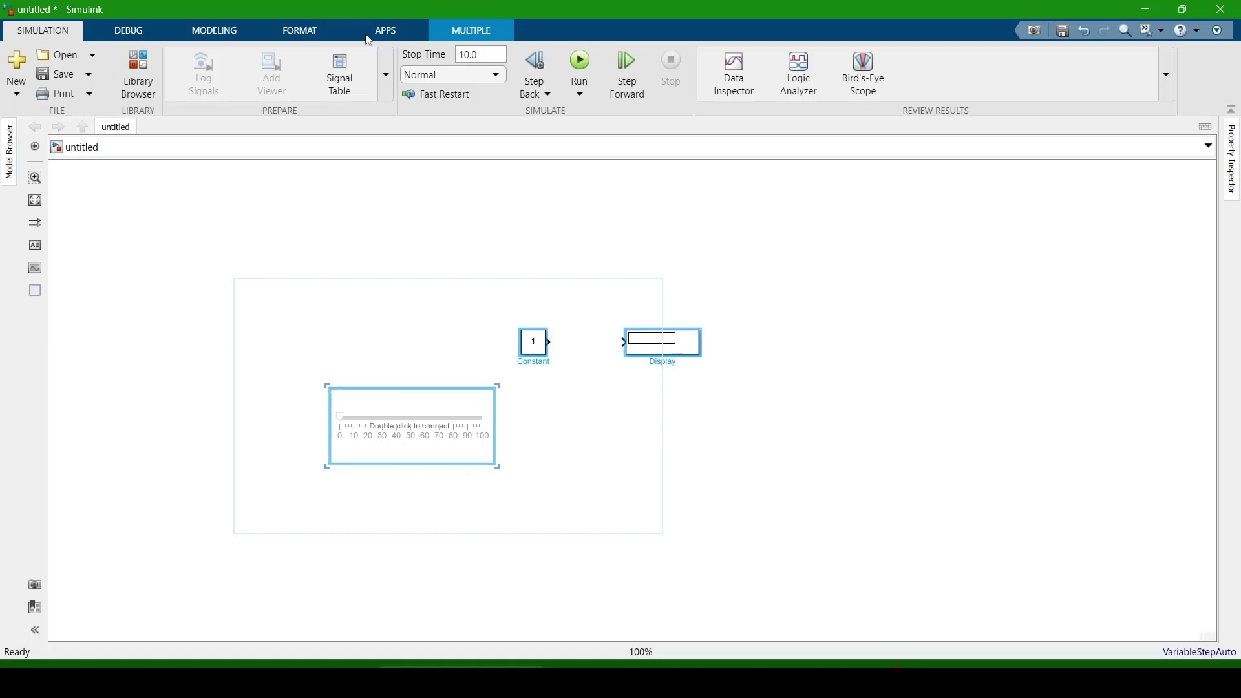
- Unhide automatic block names and set Name On so the Slider shows its 'Slider' label
left_click(292, 27)
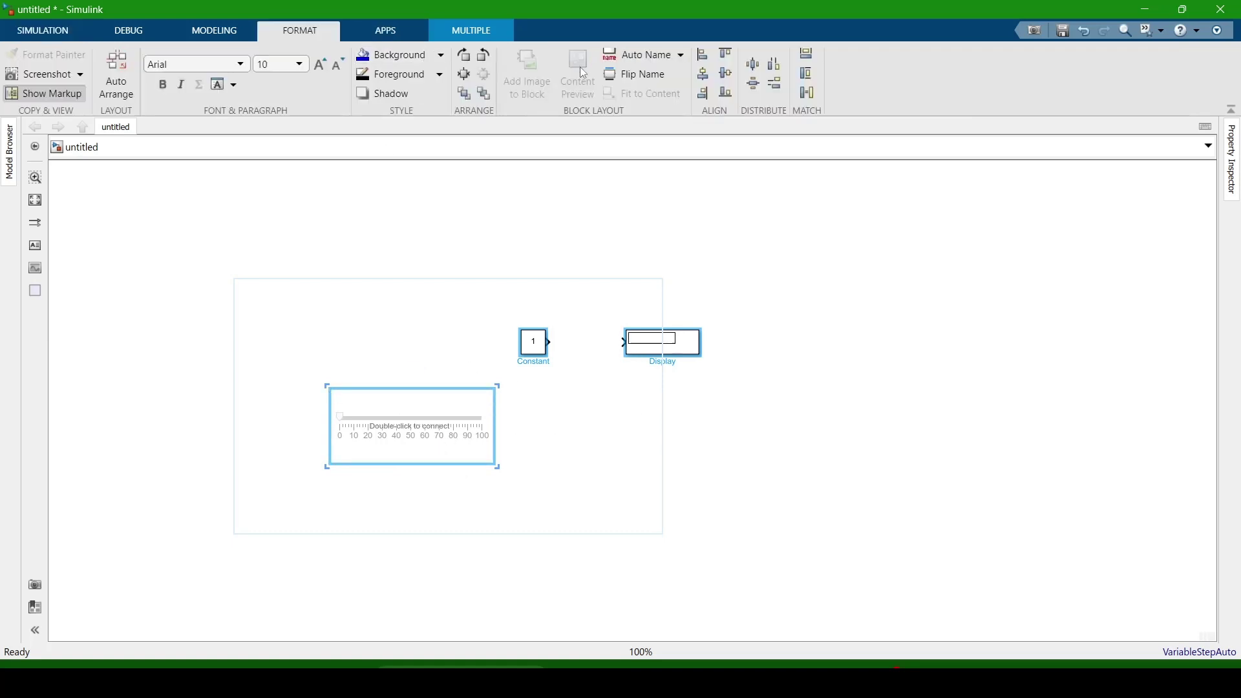
left_click(643, 56)
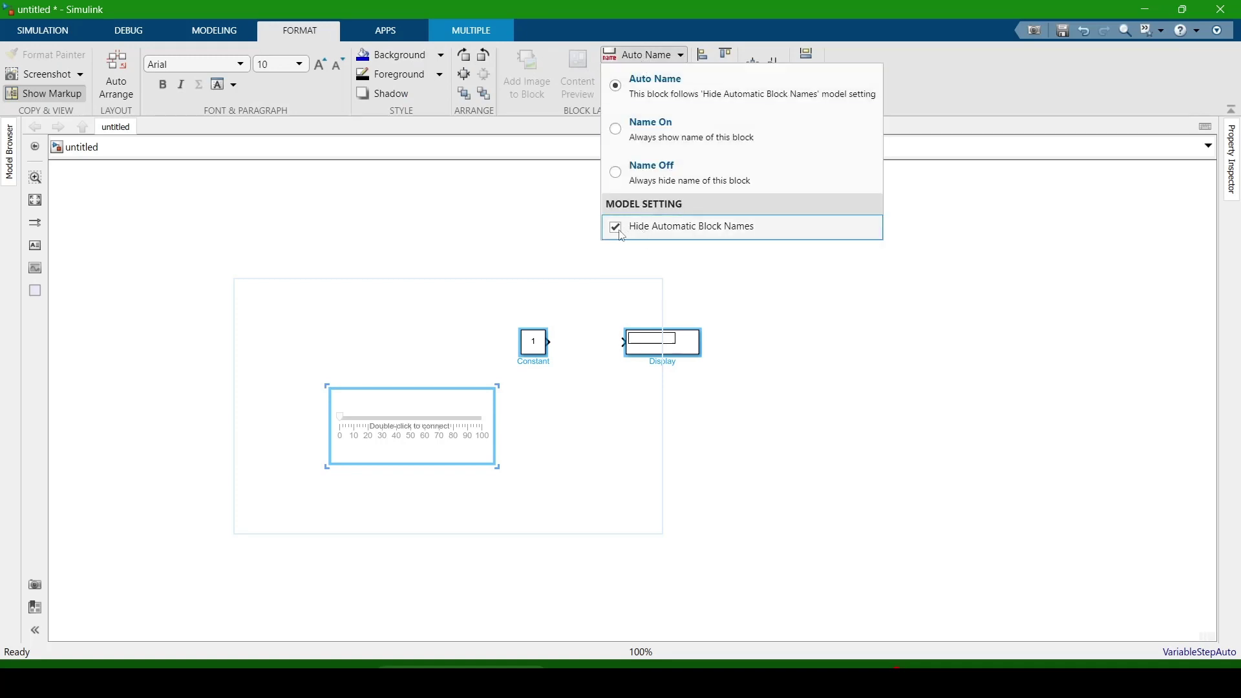
left_click(621, 232)
left_click(633, 129)
left_click(573, 305)
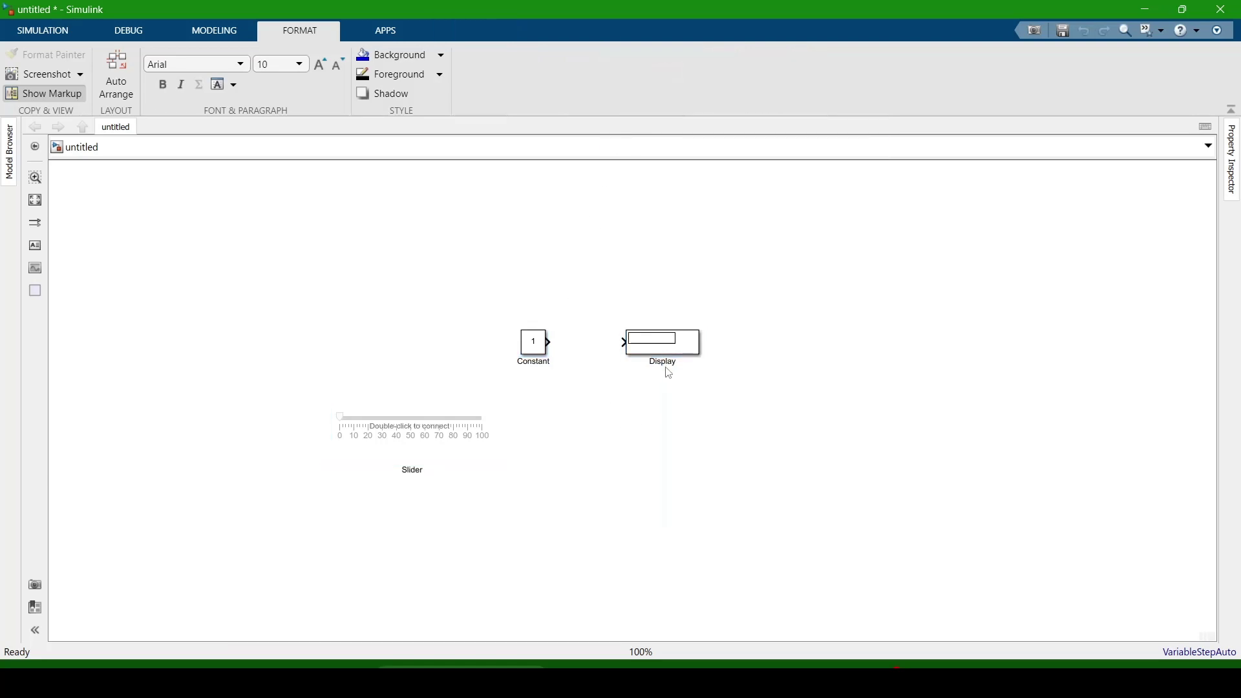
left_click(413, 429)
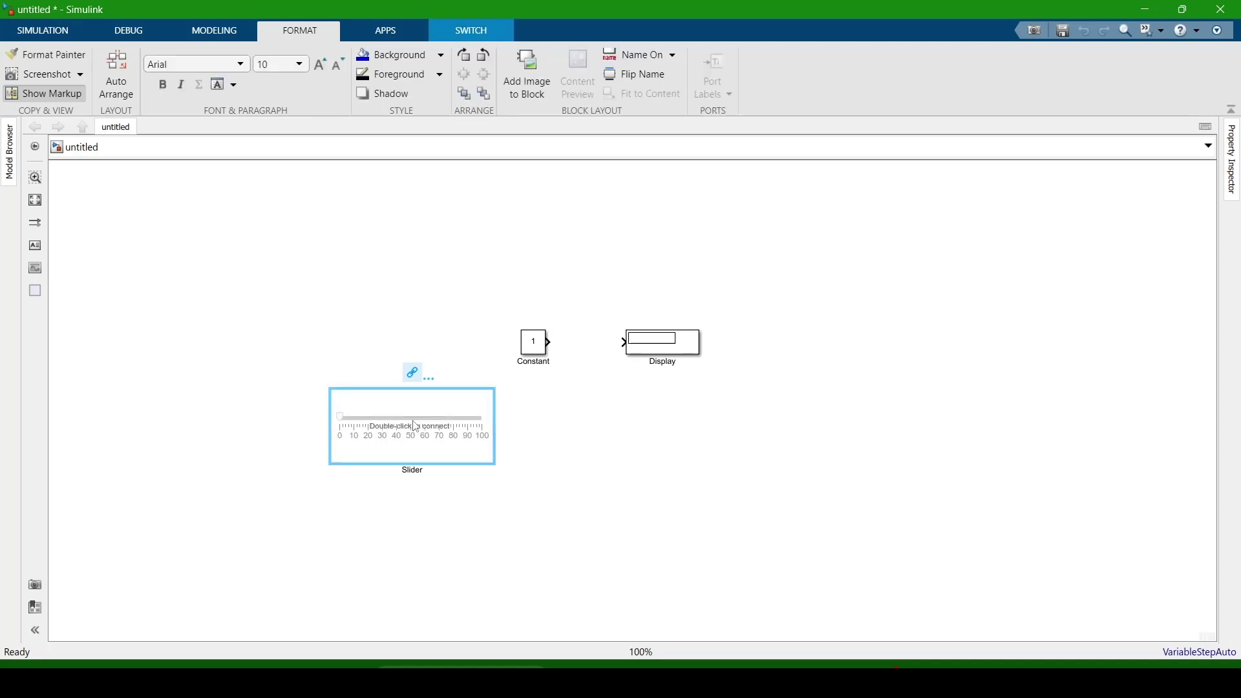
- Set the Slider's Maximum to 1000, Tick Interval to 100 and label position to Bottom
double_click(437, 420)
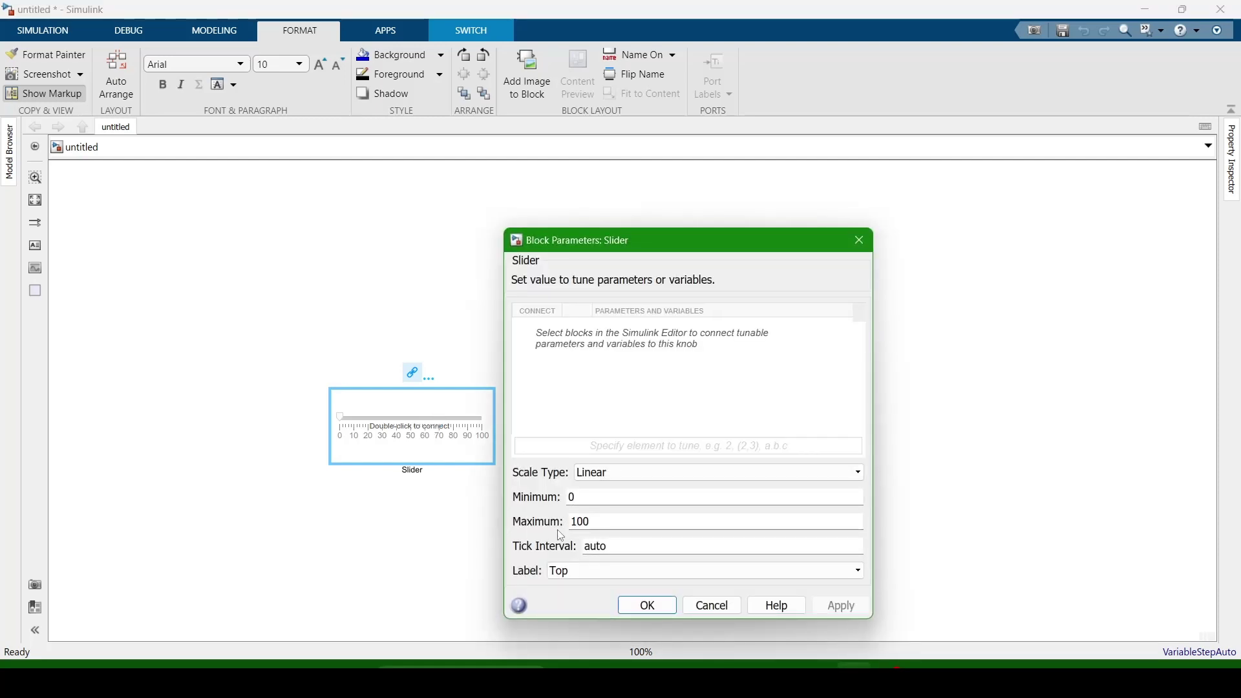
double_click(598, 523)
key("BackSpace")
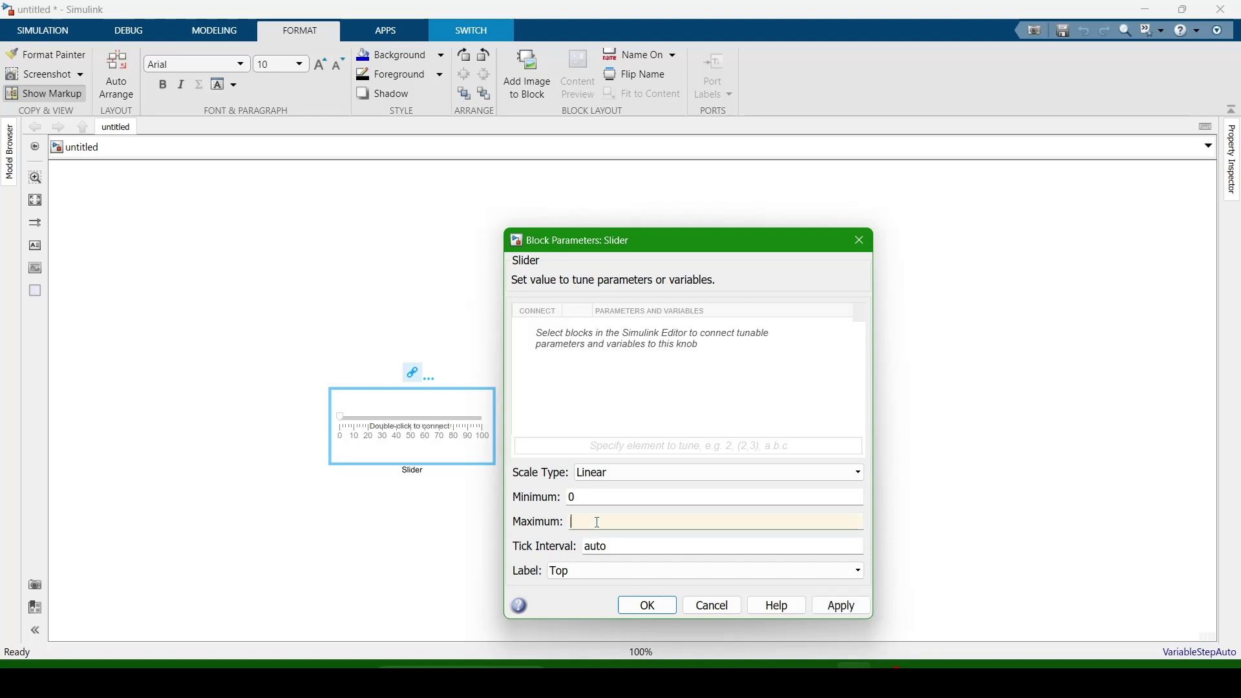
type("1000")
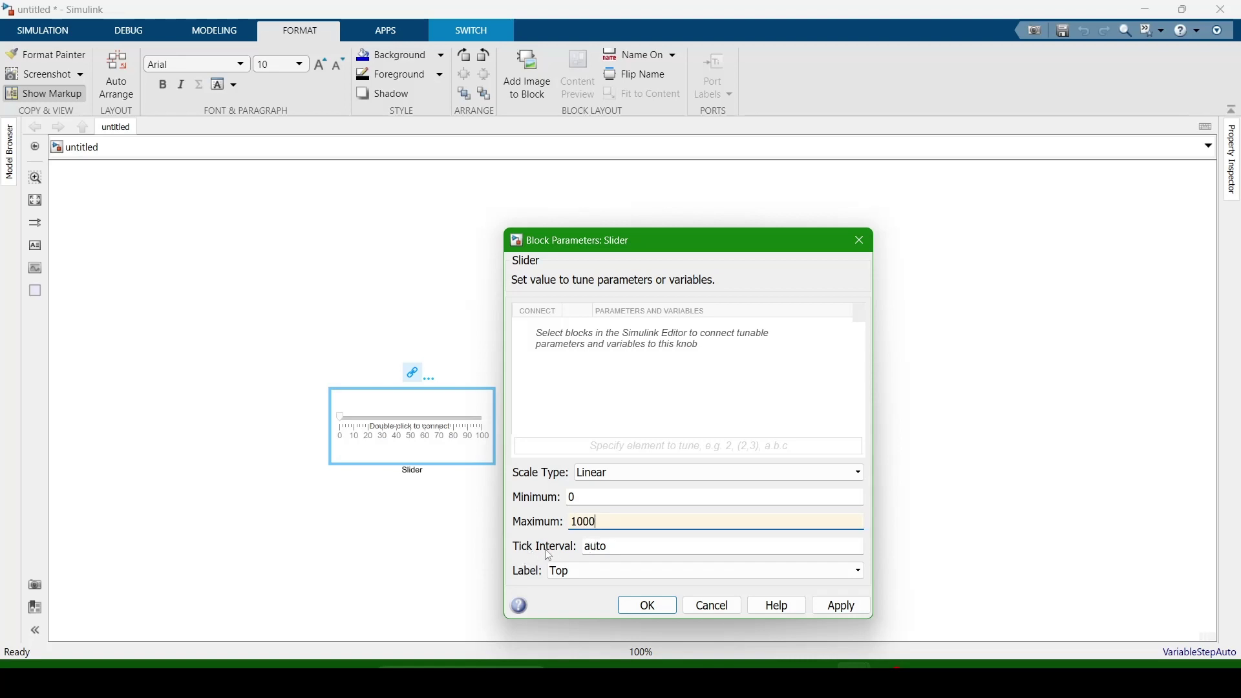
double_click(615, 547)
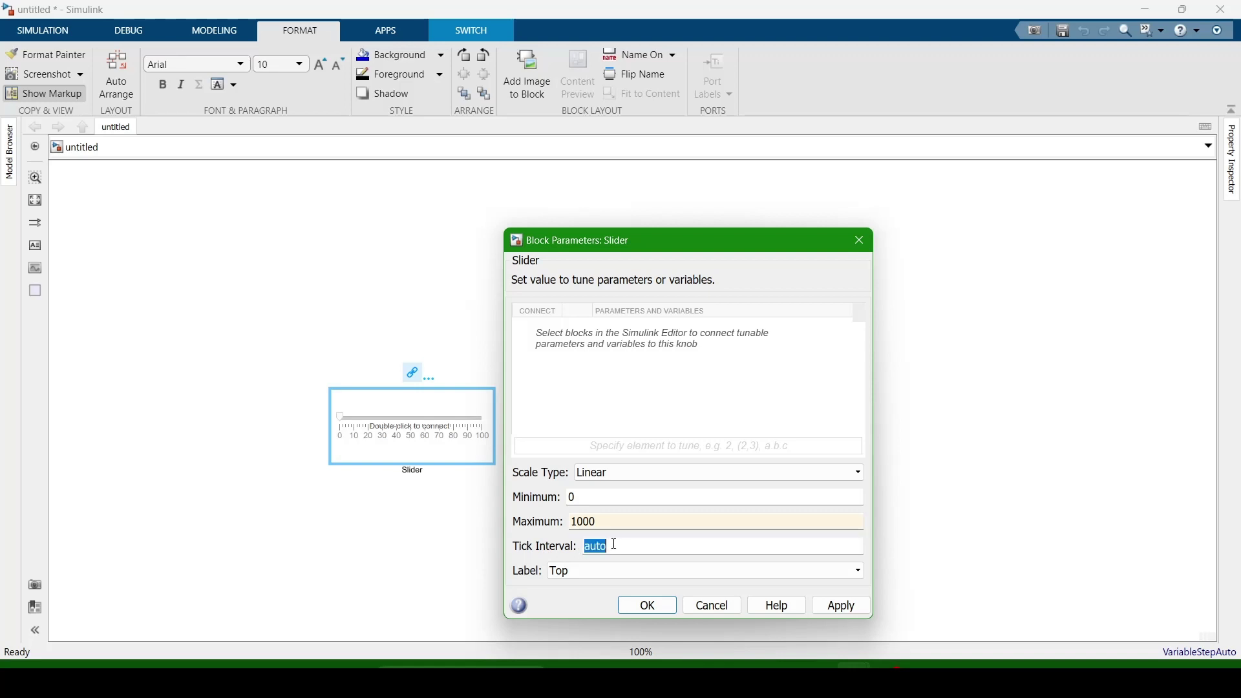
key("BackSpace")
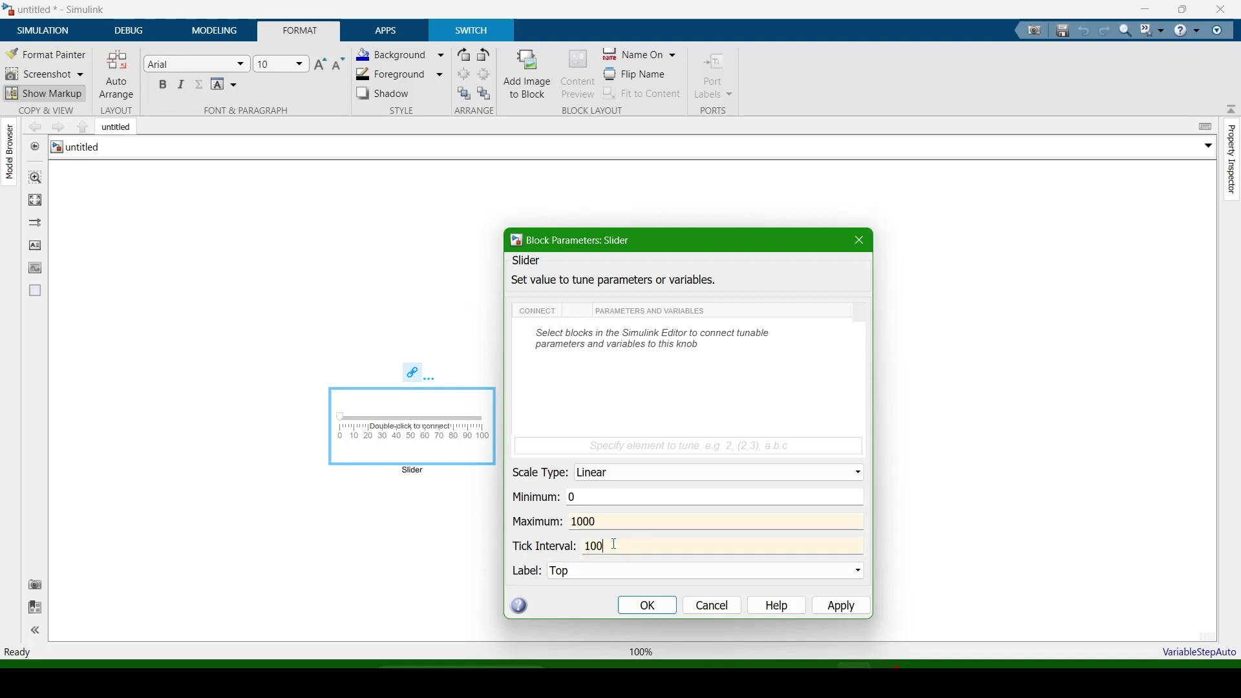
left_click(582, 579)
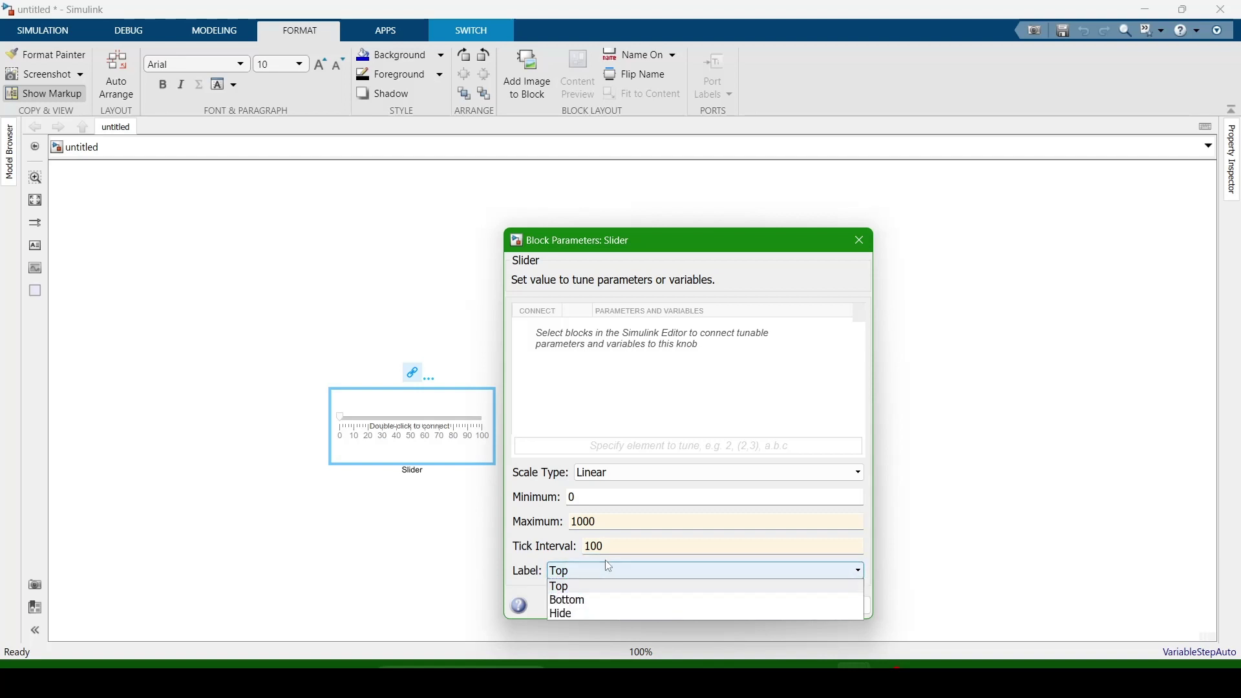
left_click(573, 602)
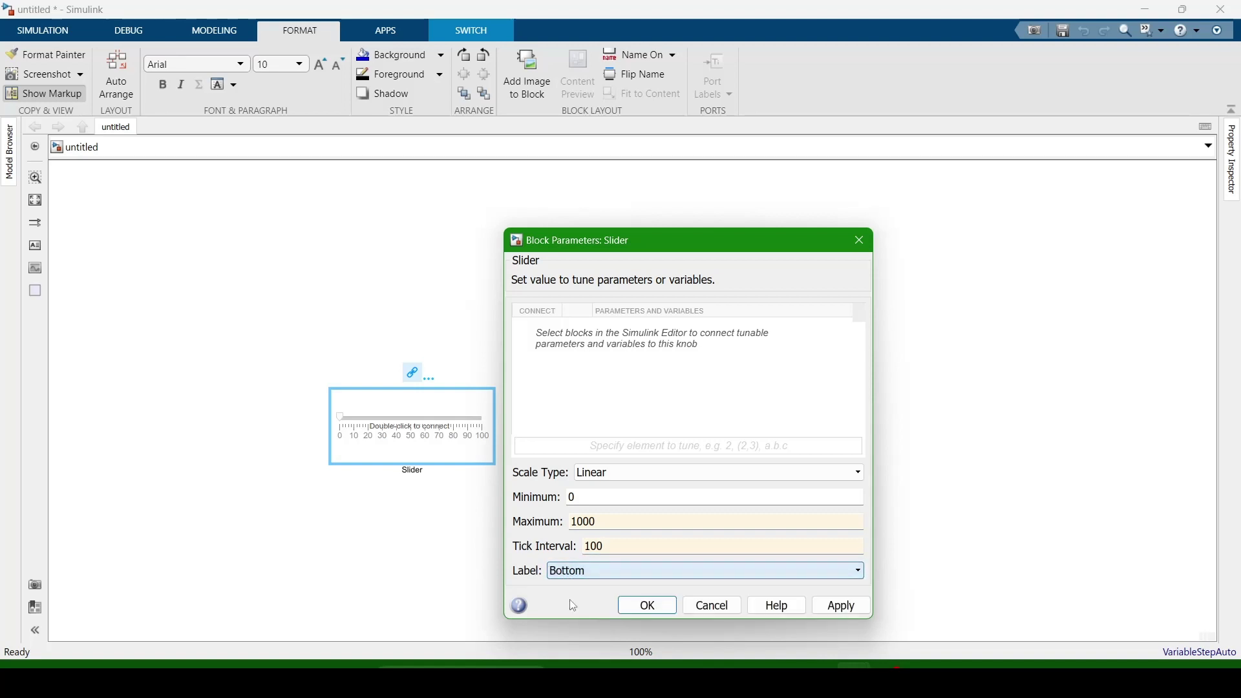
left_click(848, 609)
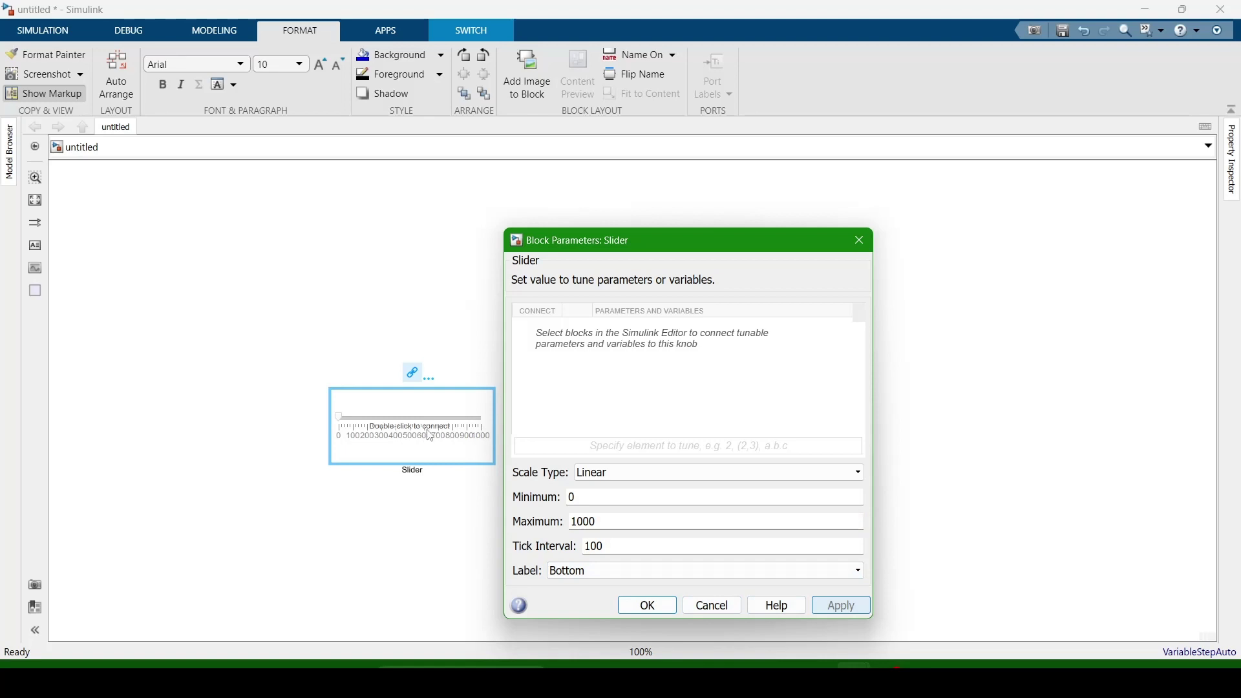
left_click(646, 606)
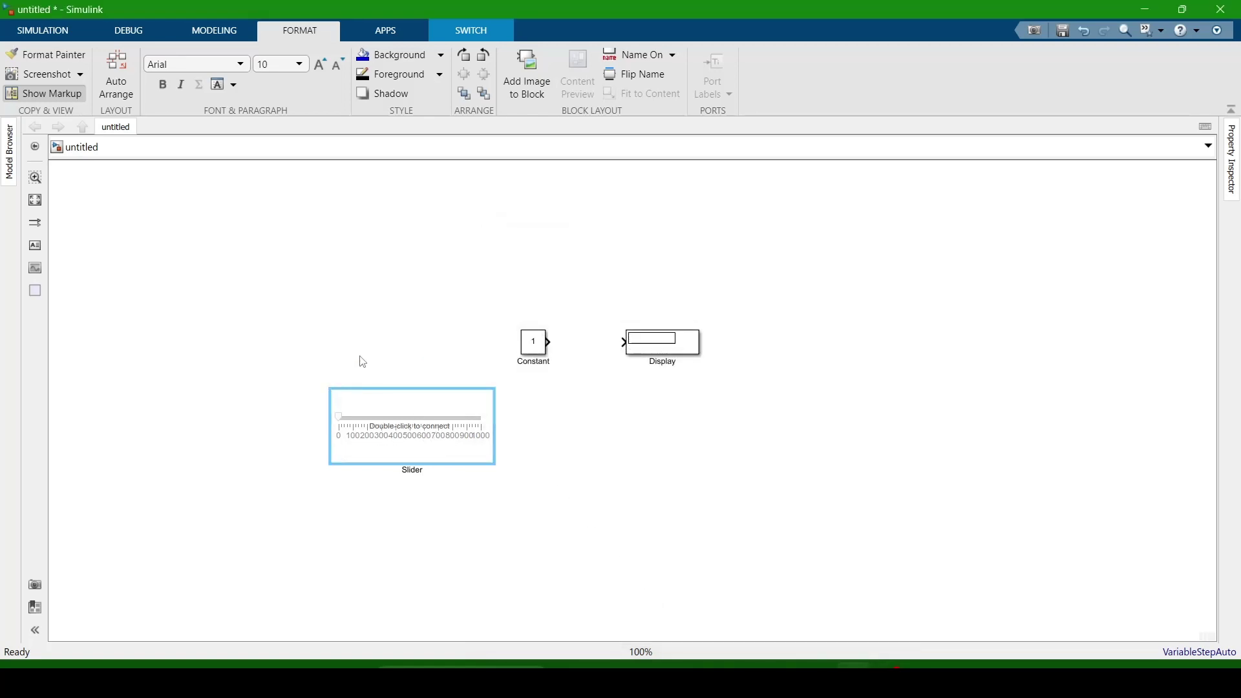
- Move the Slider further left and wire the Constant's output to the Display's input
left_click(524, 438)
left_click_drag(479, 434, 373, 442)
left_click(601, 420)
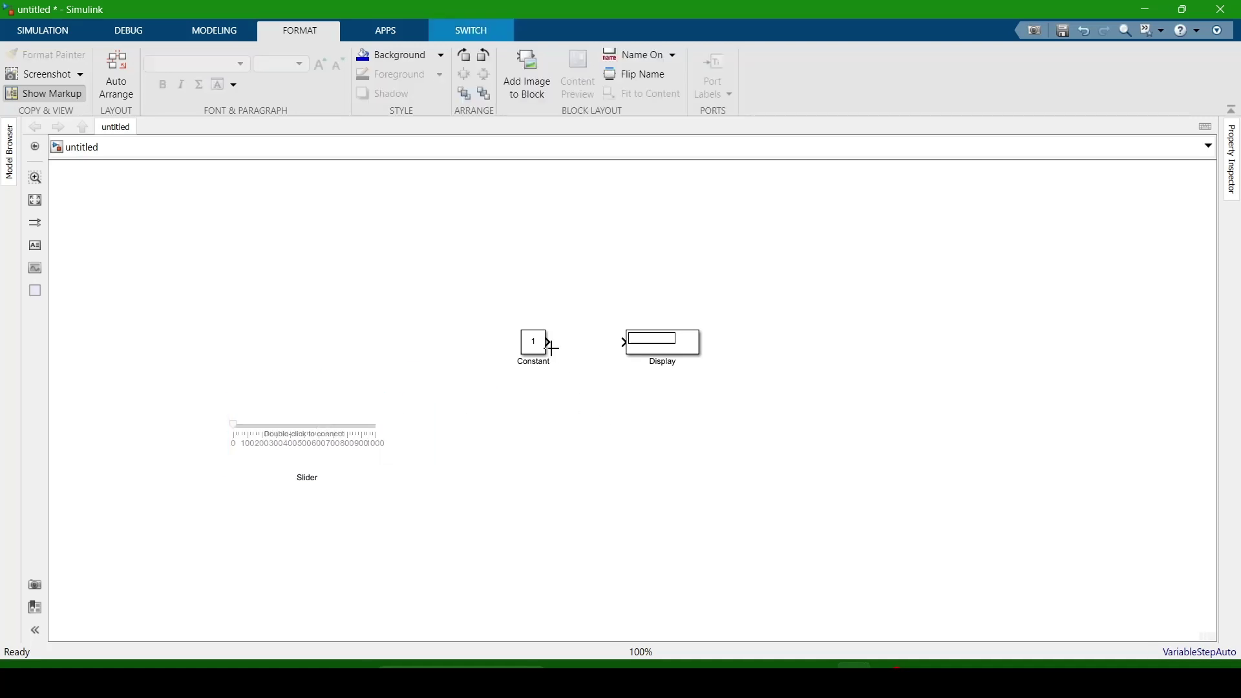
left_click_drag(549, 344, 424, 384)
- Enlarge the Constant and Display blocks by dragging their corner handles
left_click(540, 350)
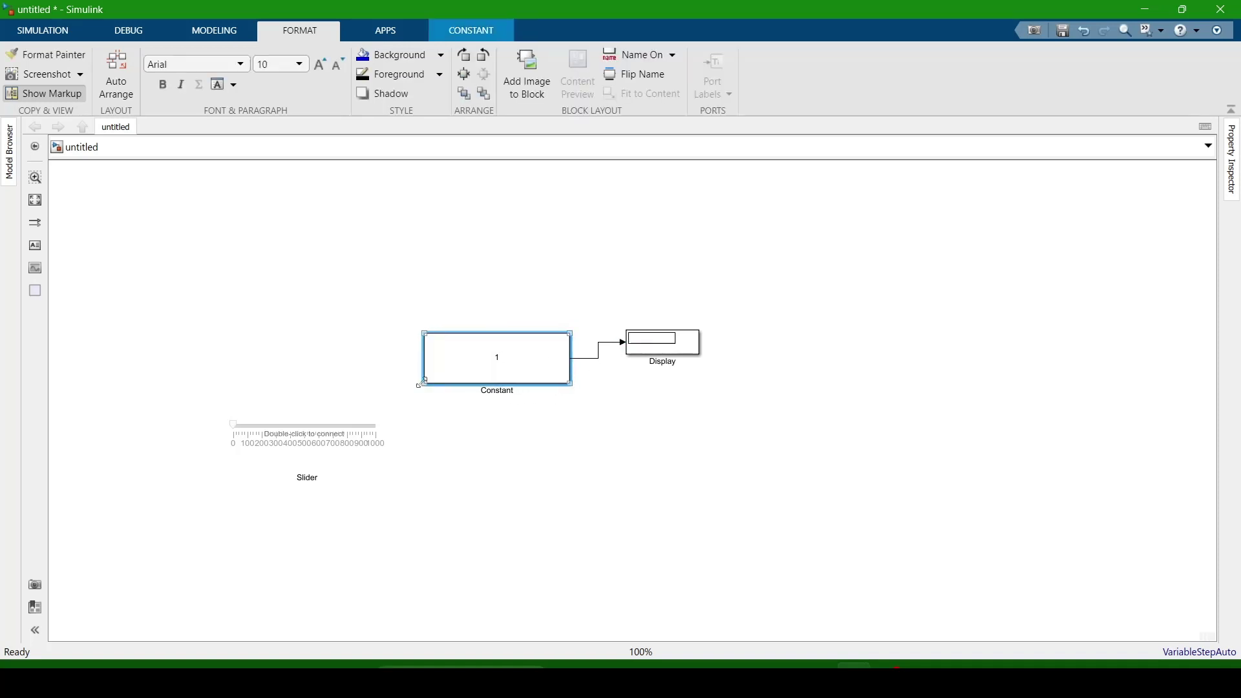
left_click(667, 352)
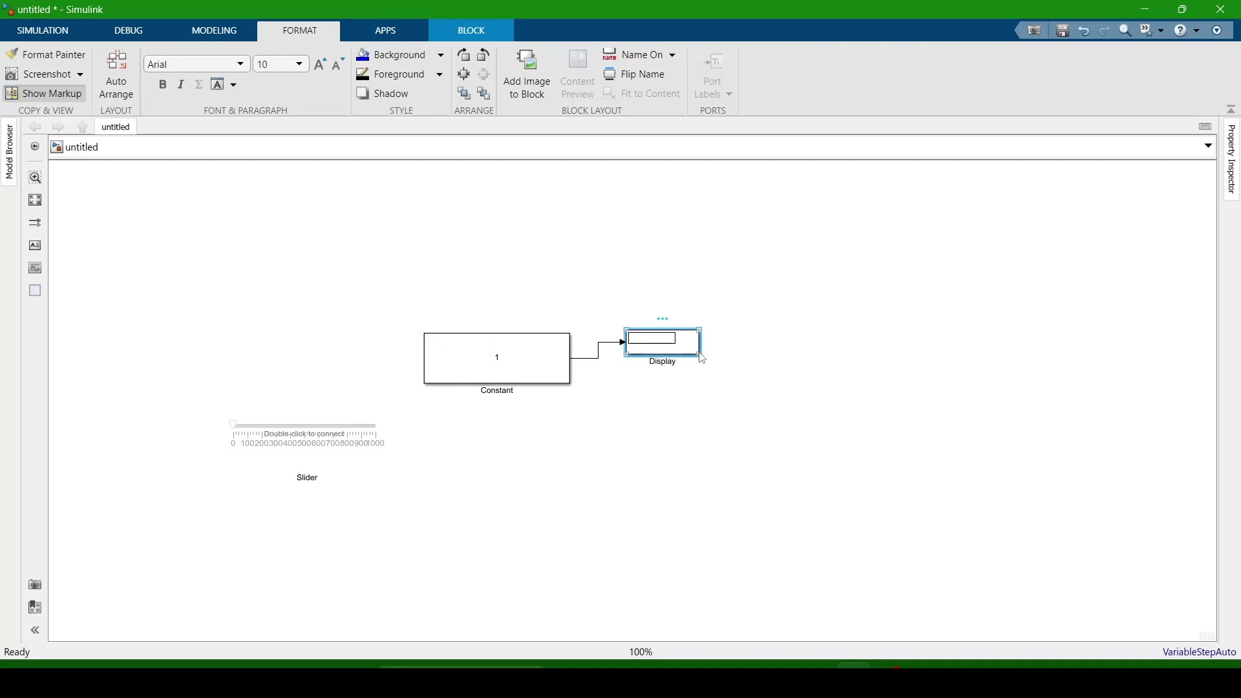
left_click_drag(699, 355, 802, 381)
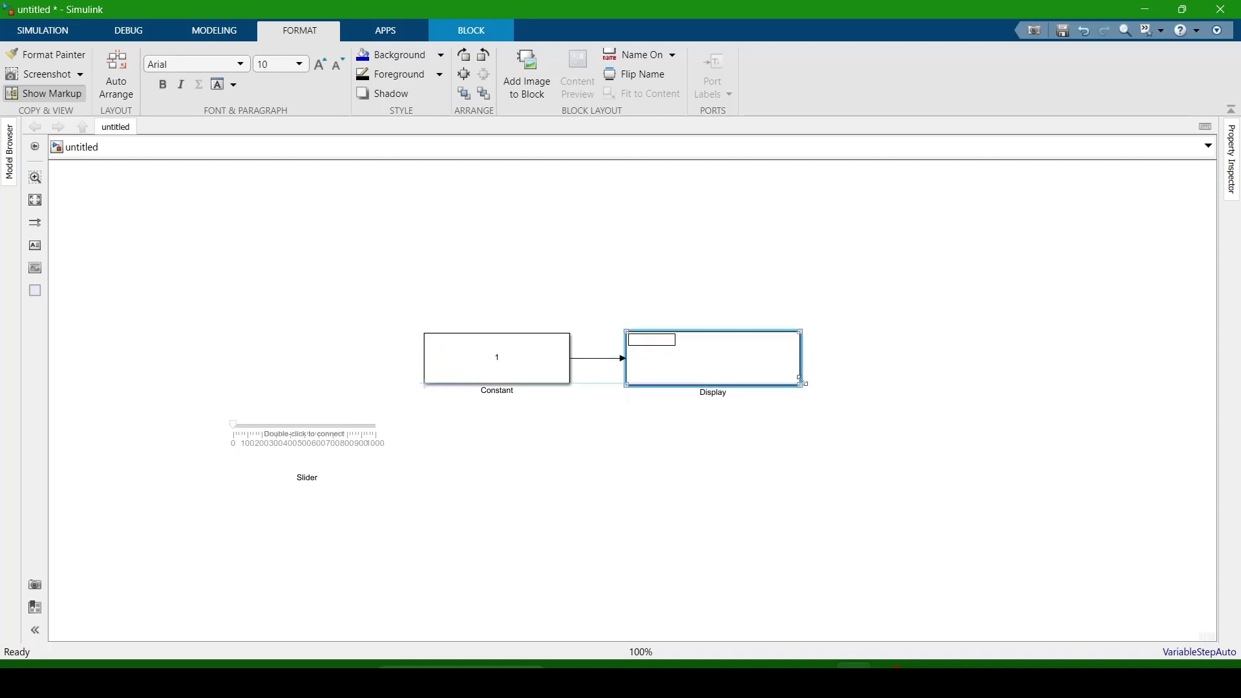
left_click(657, 436)
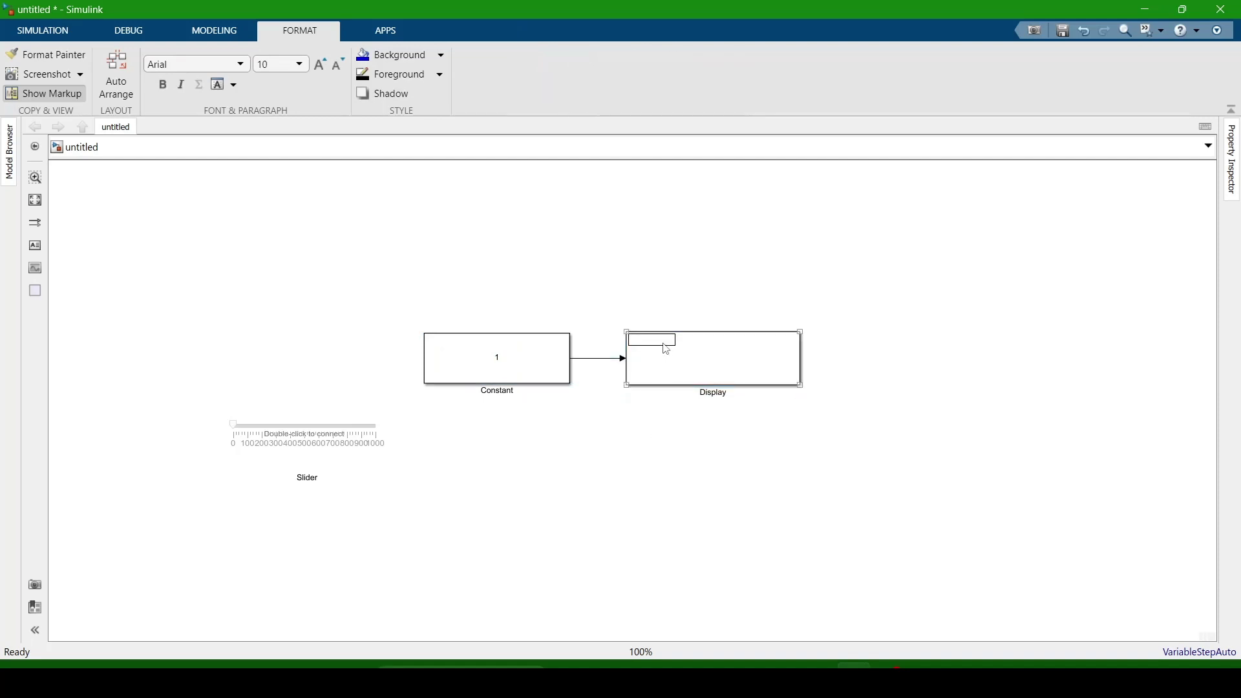
- Bind the Slider to the Constant block's Value parameter and start widening it leftward
left_click(309, 448)
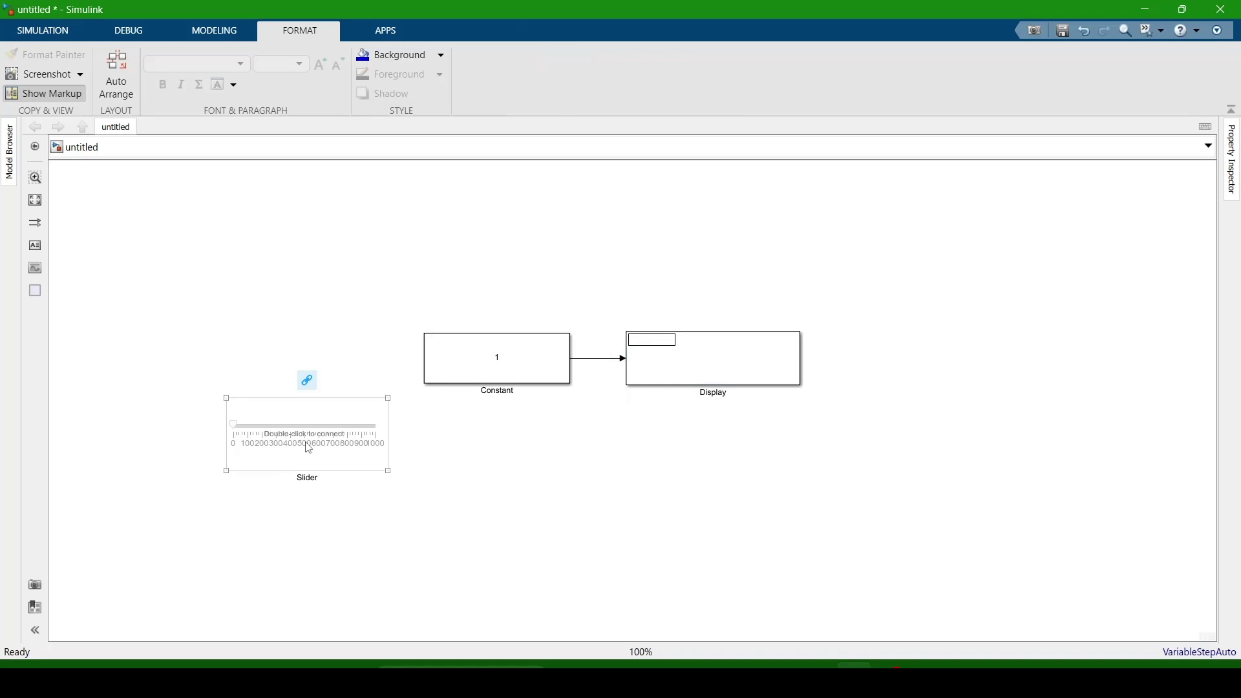
left_click(308, 382)
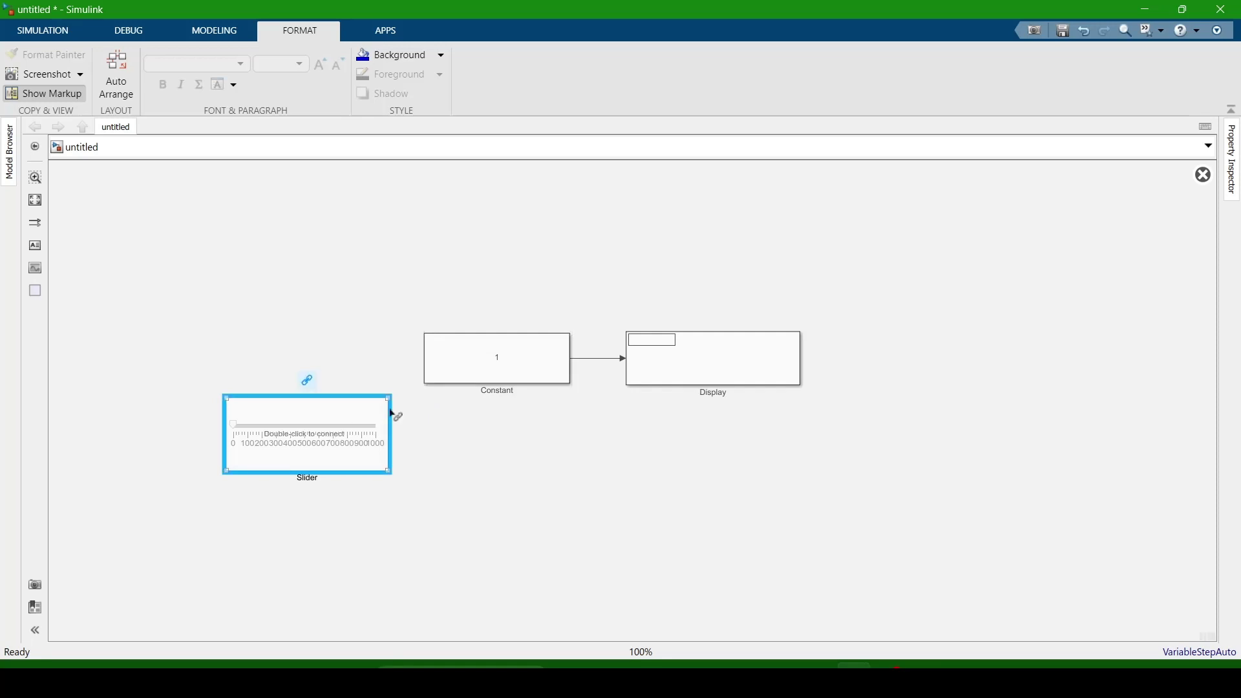
left_click(490, 365)
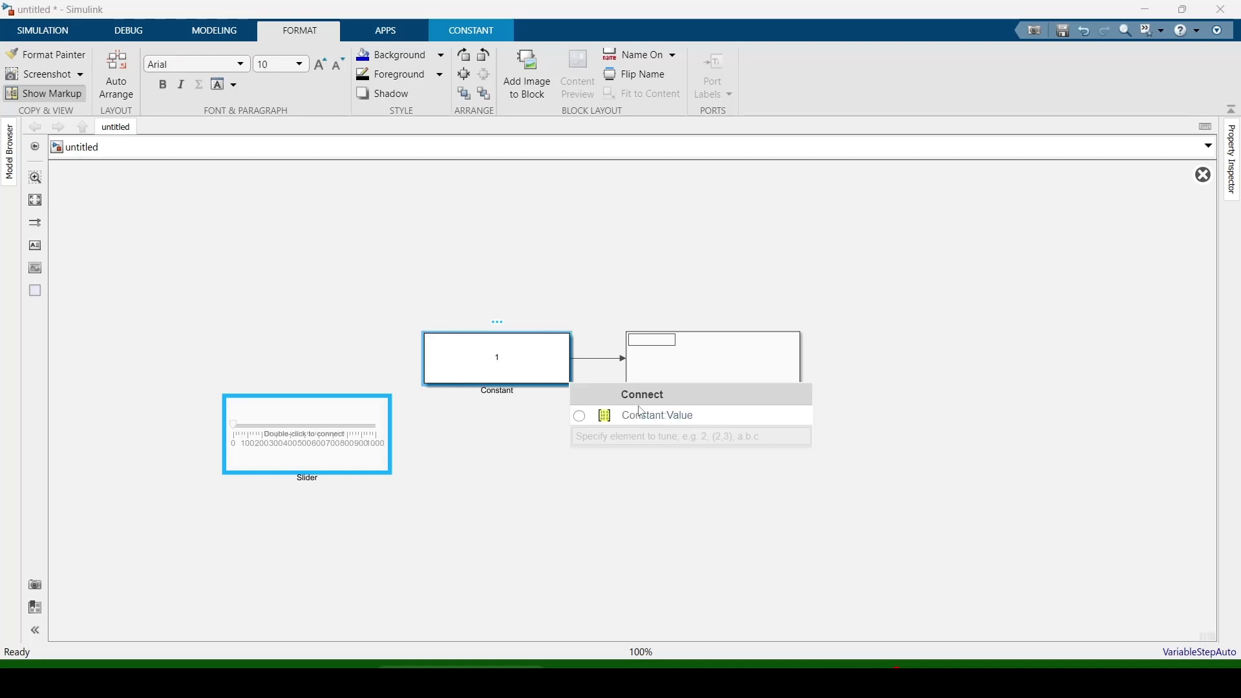
left_click(580, 418)
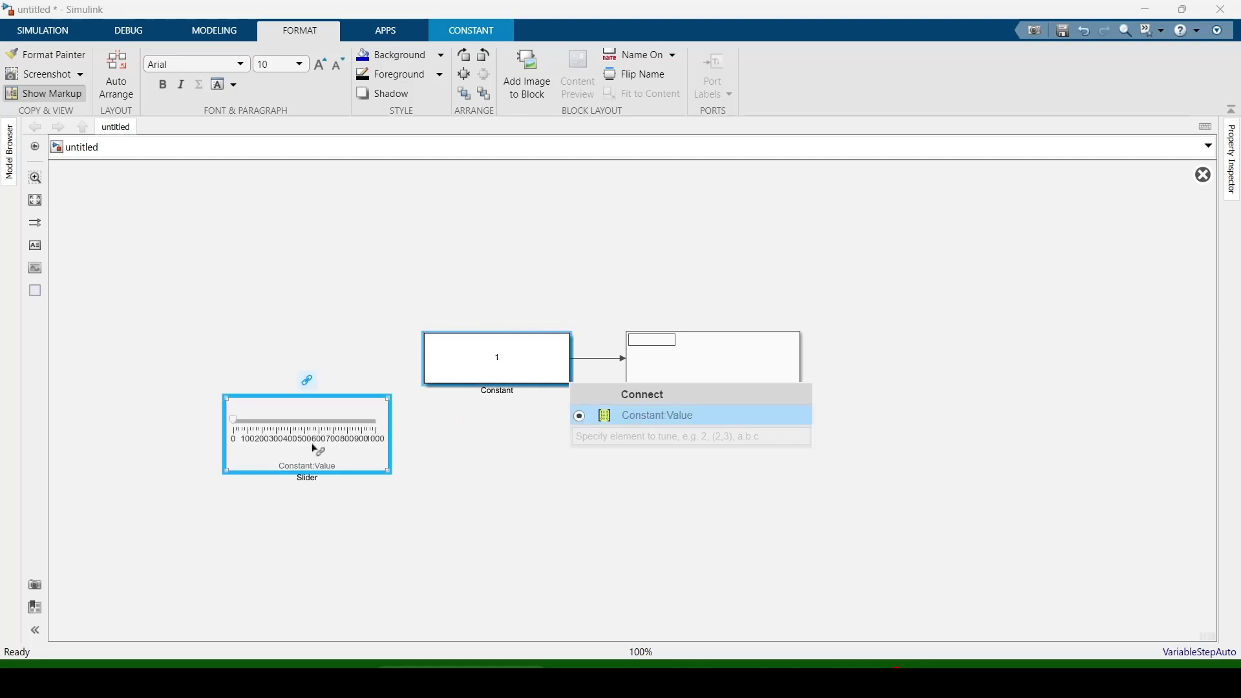
left_click(357, 454)
left_click_drag(224, 472, 85, 470)
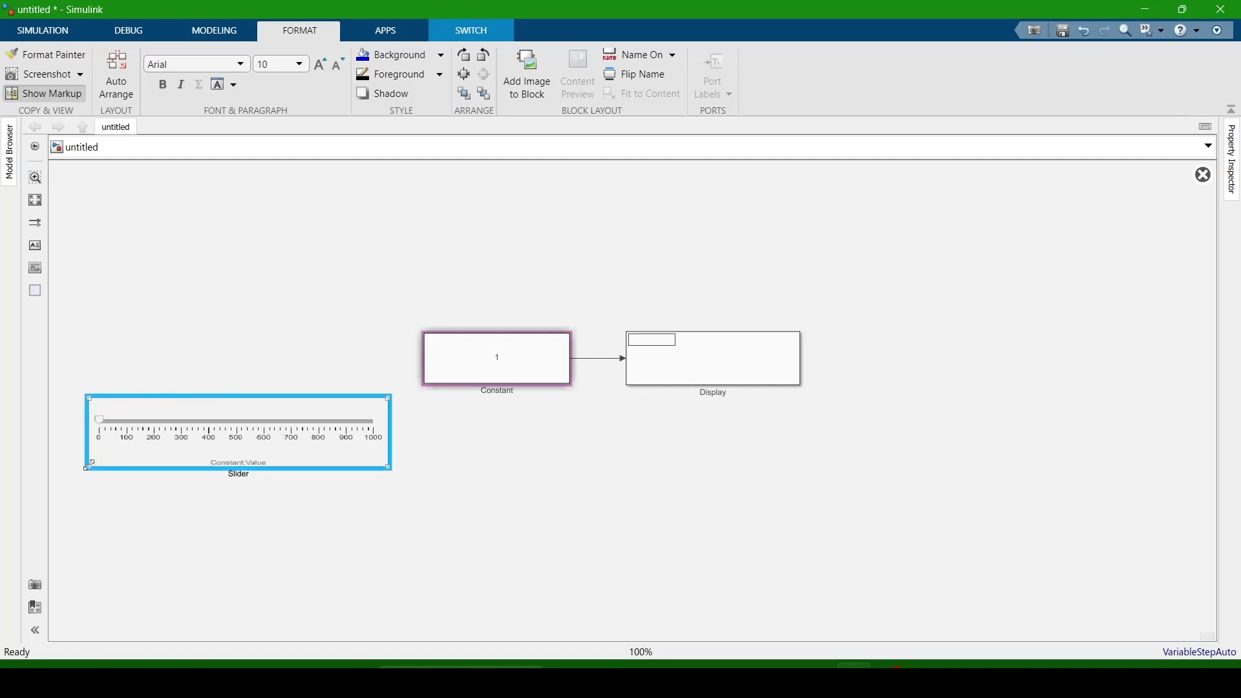
- Stretch the Slider into a long bar and center it beneath the Constant and Display
left_click_drag(397, 466, 933, 484)
left_click_drag(545, 429, 632, 454)
left_click(595, 405)
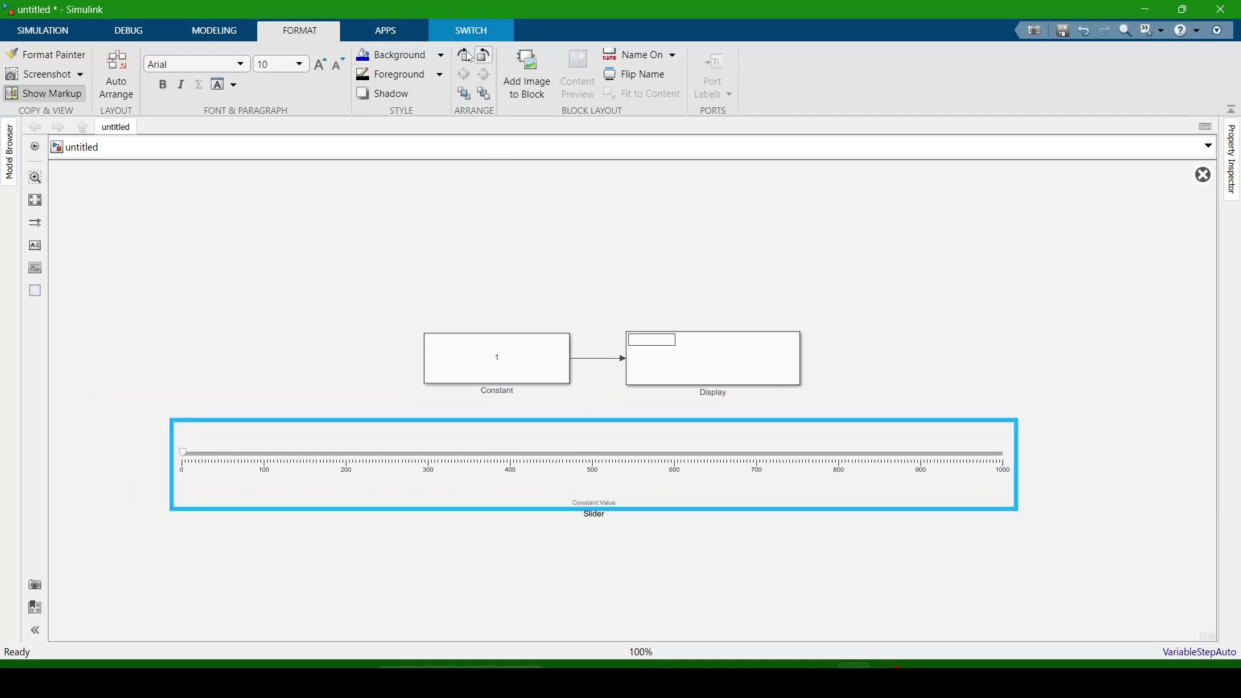
left_click(54, 34)
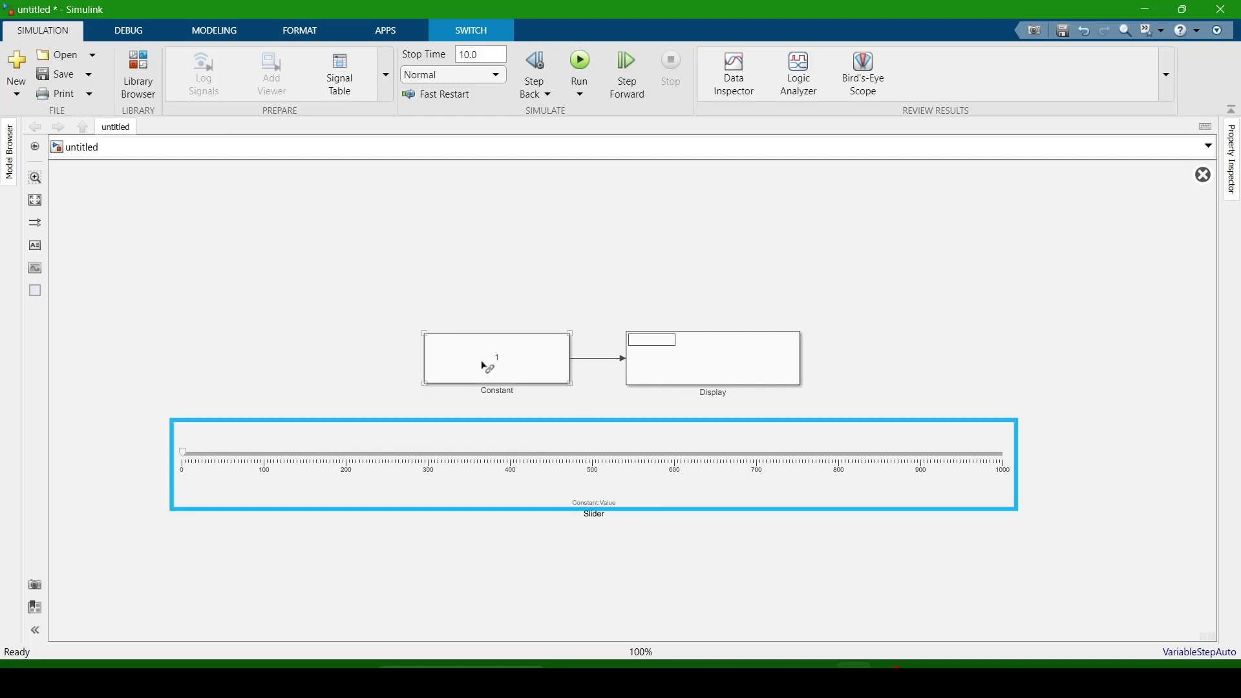
- Test the slider by raising the Constant value to about 60, then about 315
left_click(186, 460)
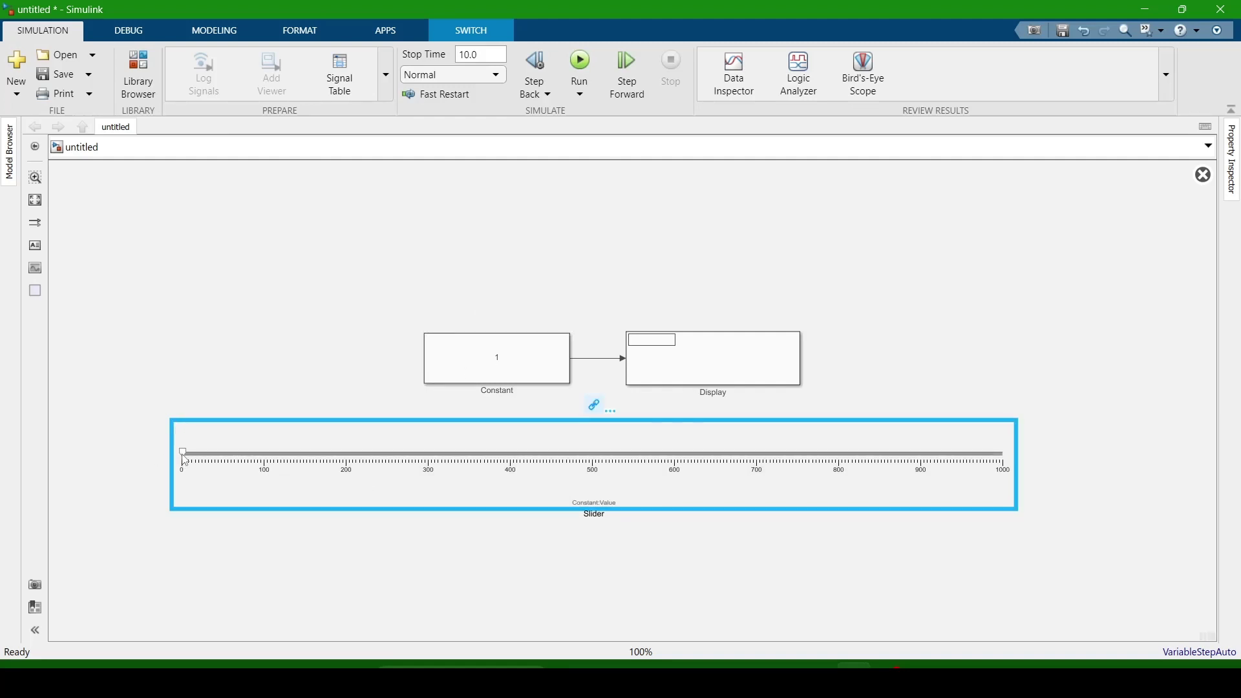
left_click(180, 462)
left_click_drag(184, 457, 242, 456)
left_click_drag(285, 453, 702, 454)
- Return the slider to 0 and run the simulation so the Display reads 0
left_click(686, 355)
left_click_drag(705, 456, 182, 453)
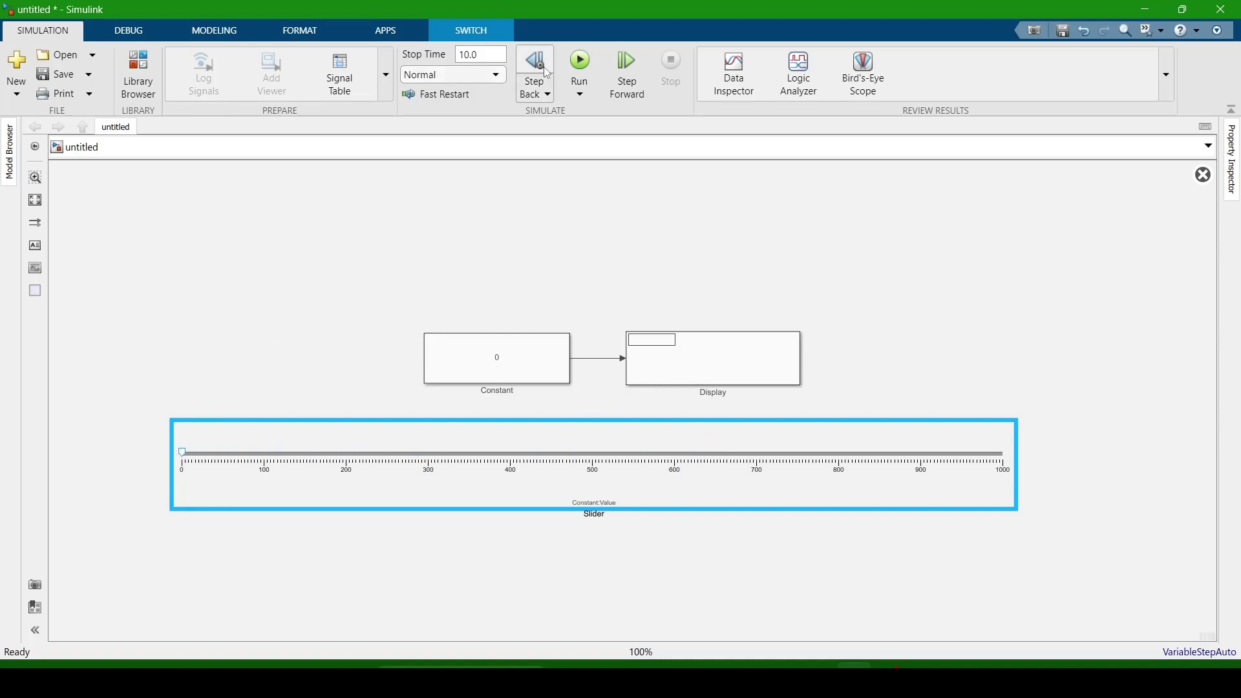
left_click(580, 63)
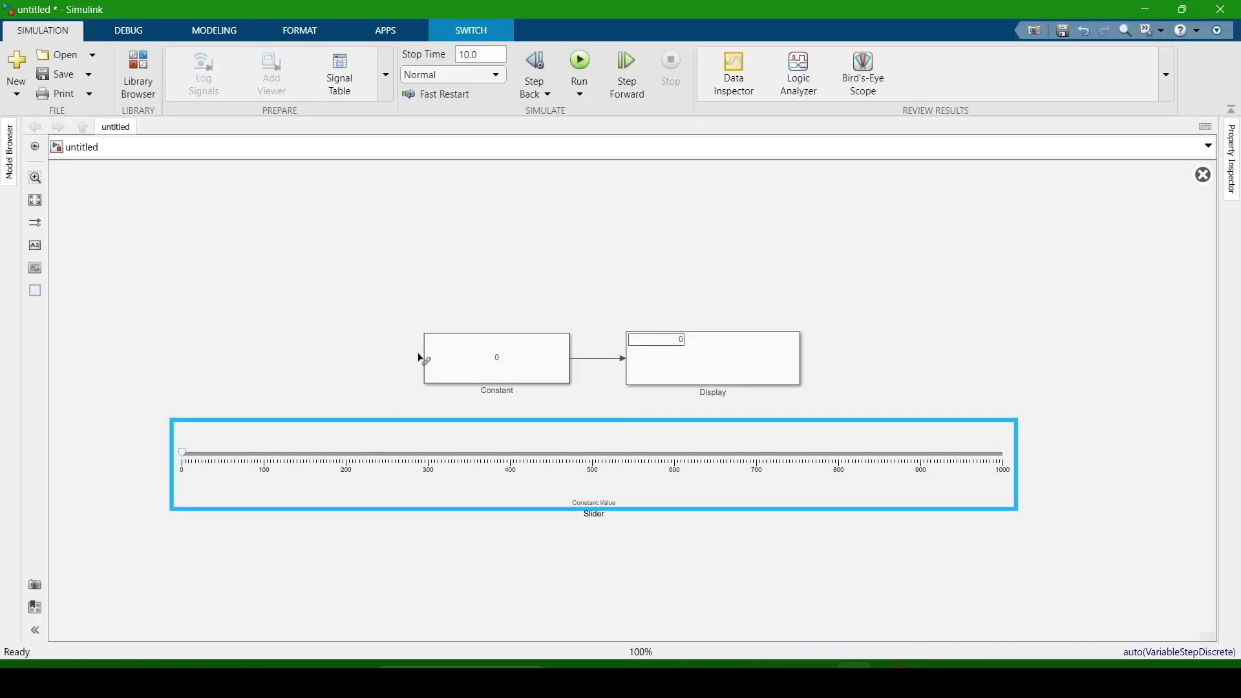
left_click(581, 94)
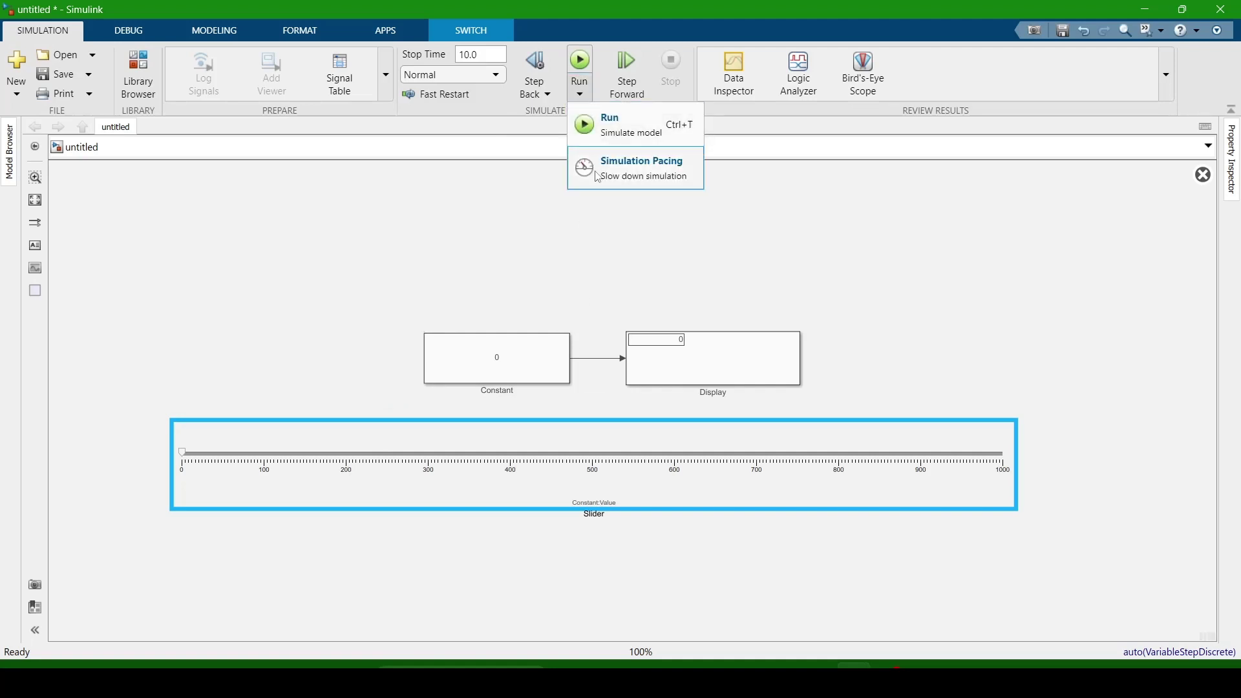
- Enable simulation pacing and slow it to about 0.011 simulation seconds per wall-clock second
left_click(630, 175)
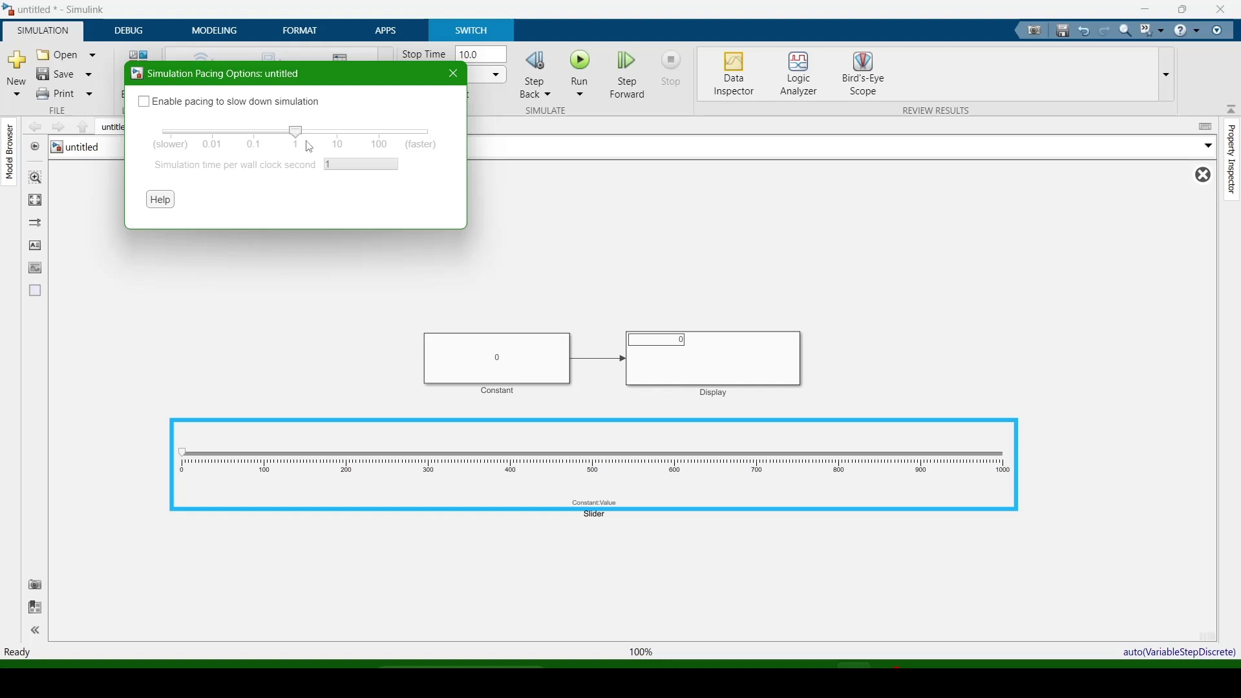
left_click(144, 102)
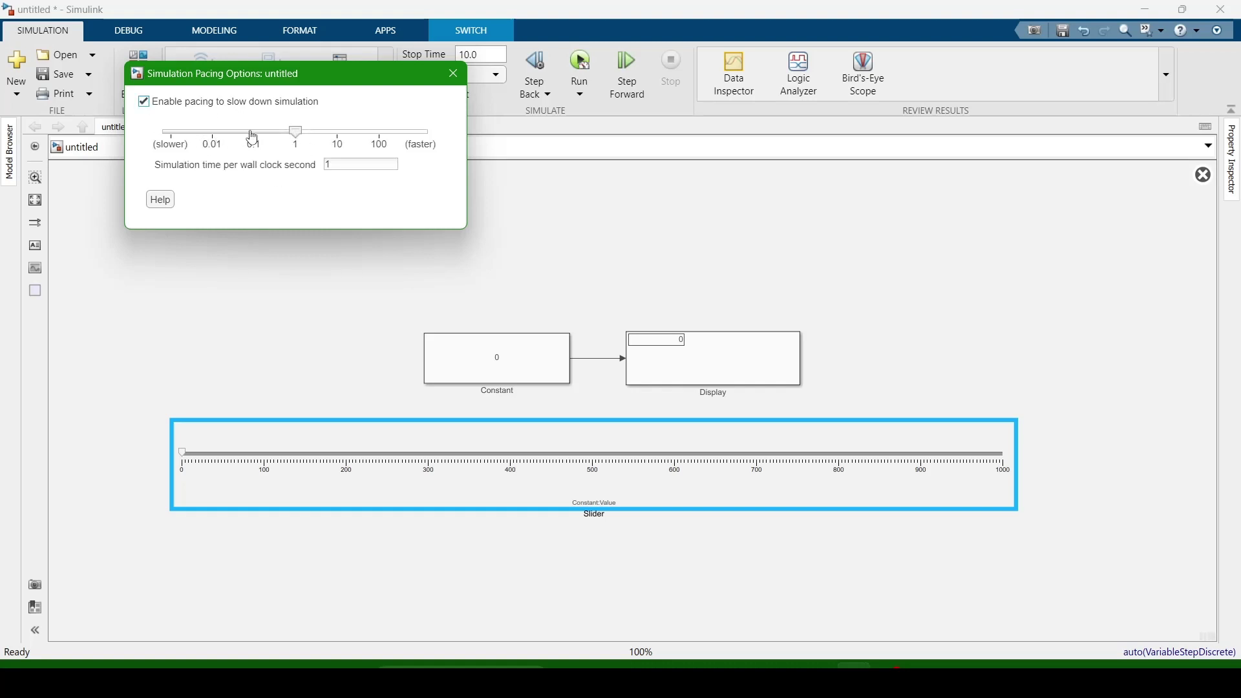
left_click_drag(255, 139, 208, 135)
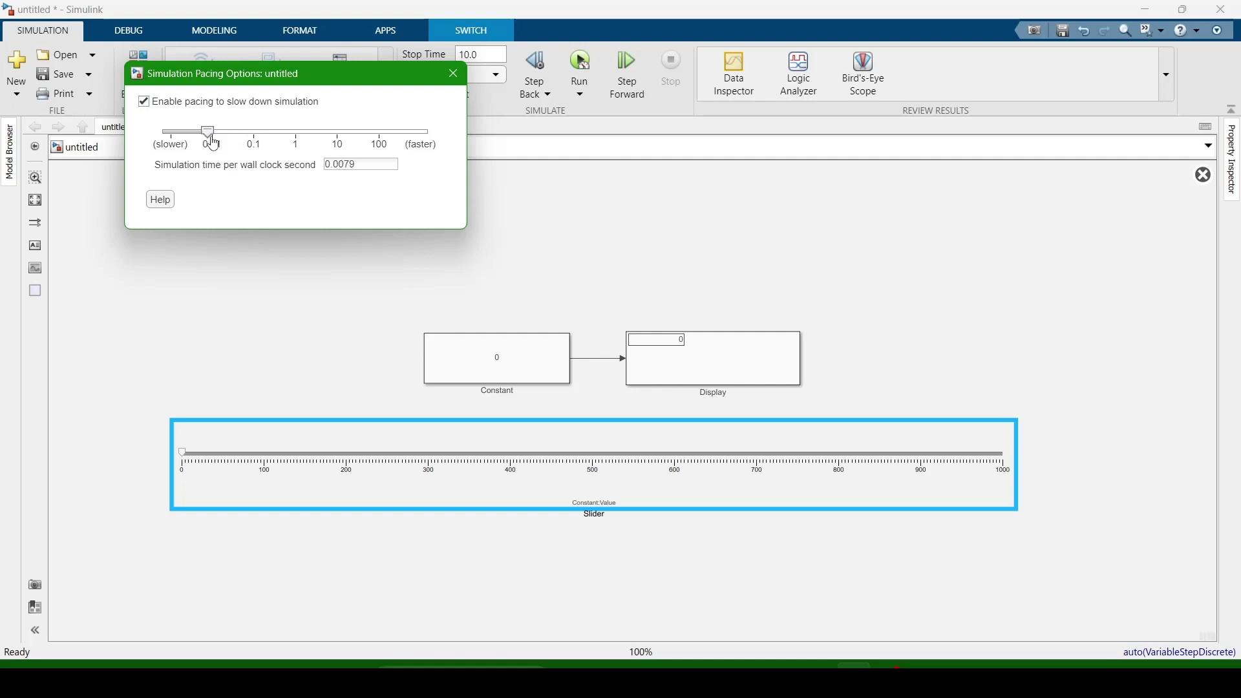
left_click_drag(212, 138, 216, 141)
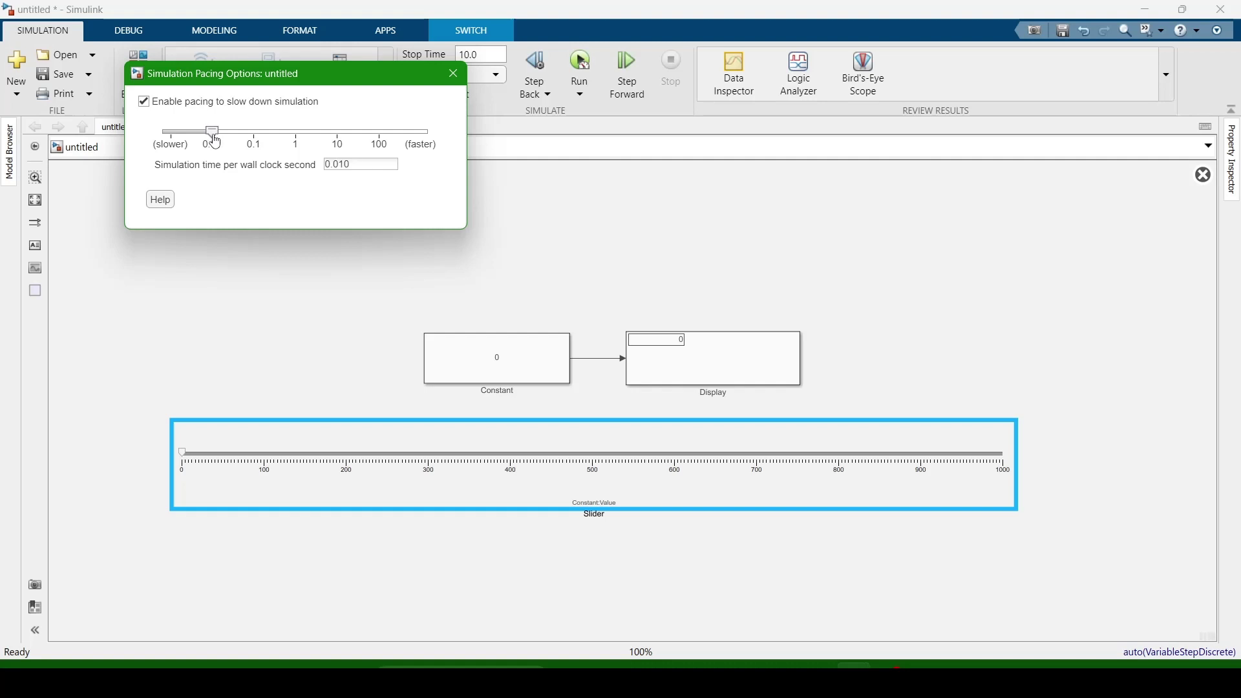
left_click(454, 74)
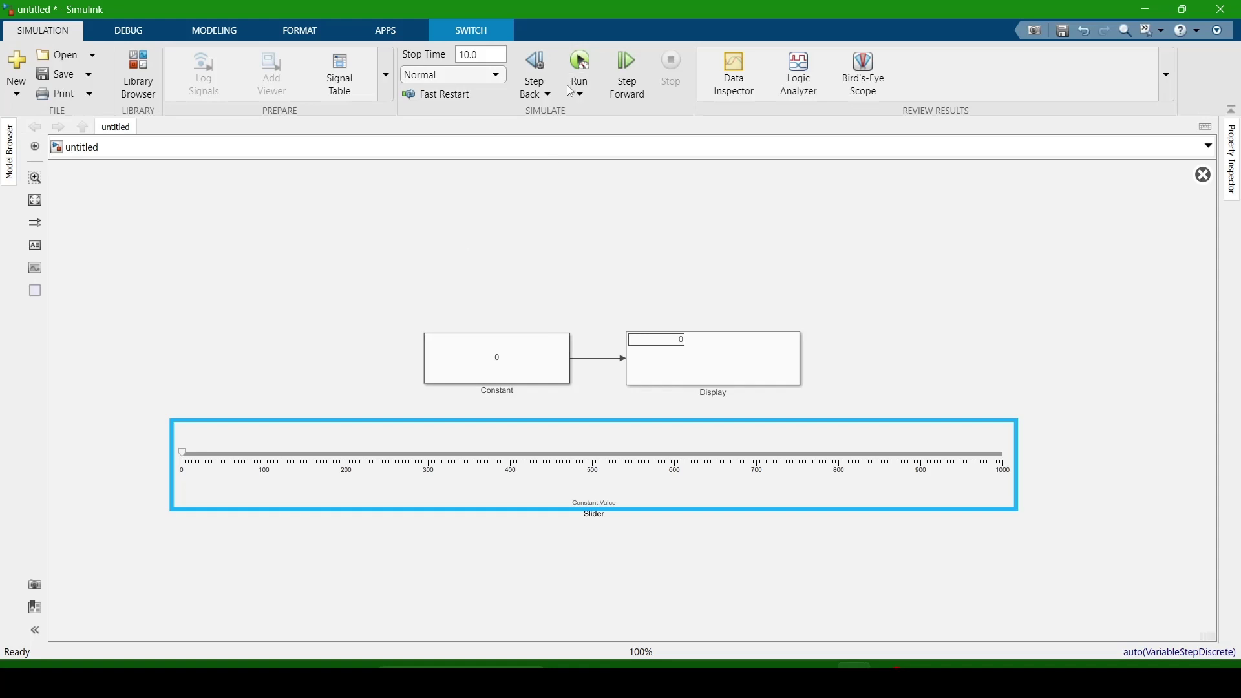
- Run the paced simulation, nudge the slider so the Display reads 17.95, then stop the run
left_click(583, 63)
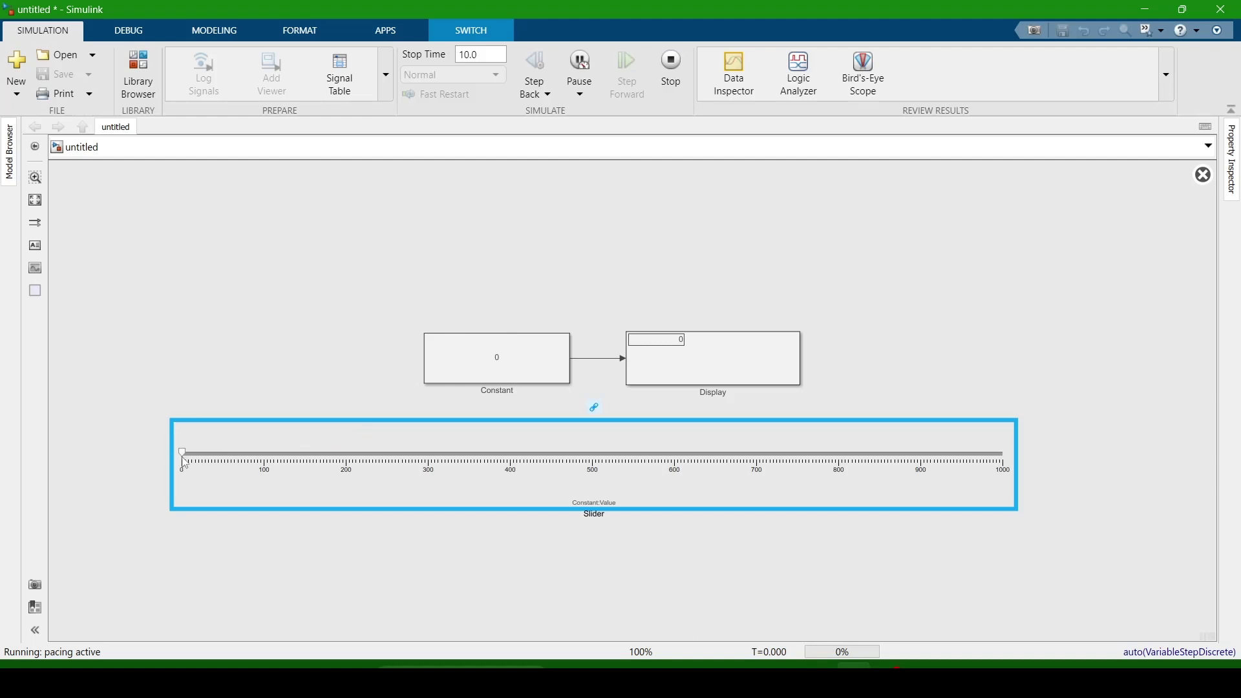
left_click_drag(185, 460, 199, 461)
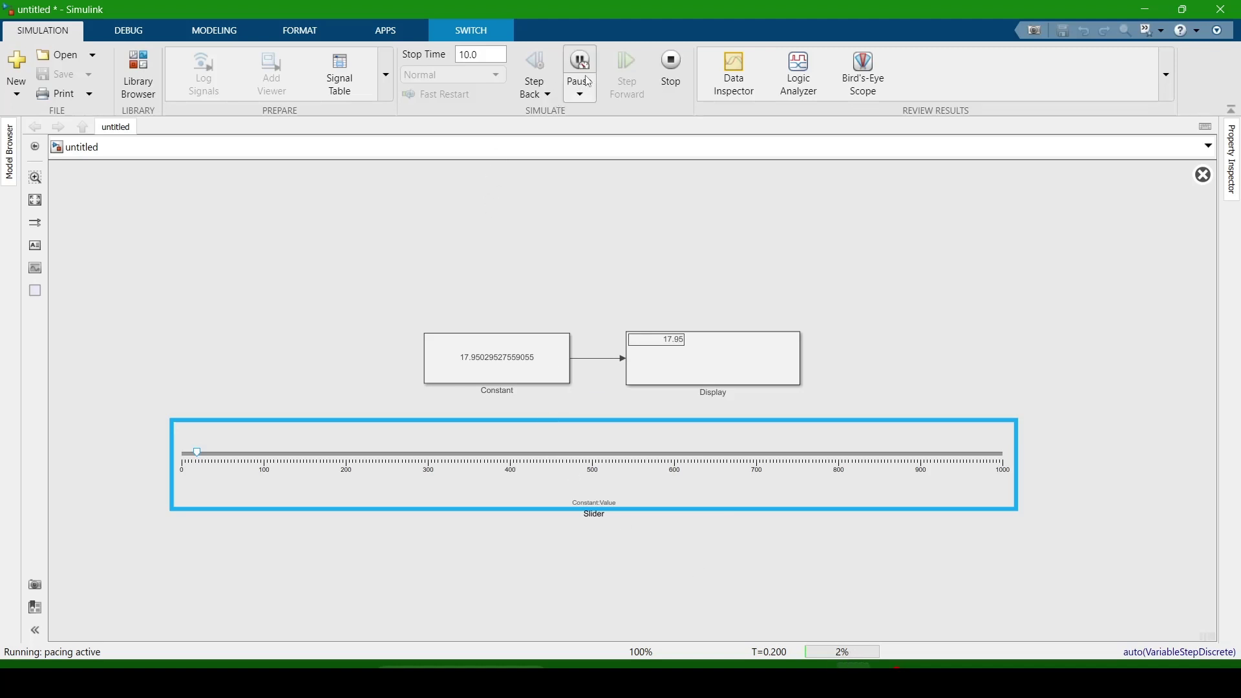
left_click(658, 82)
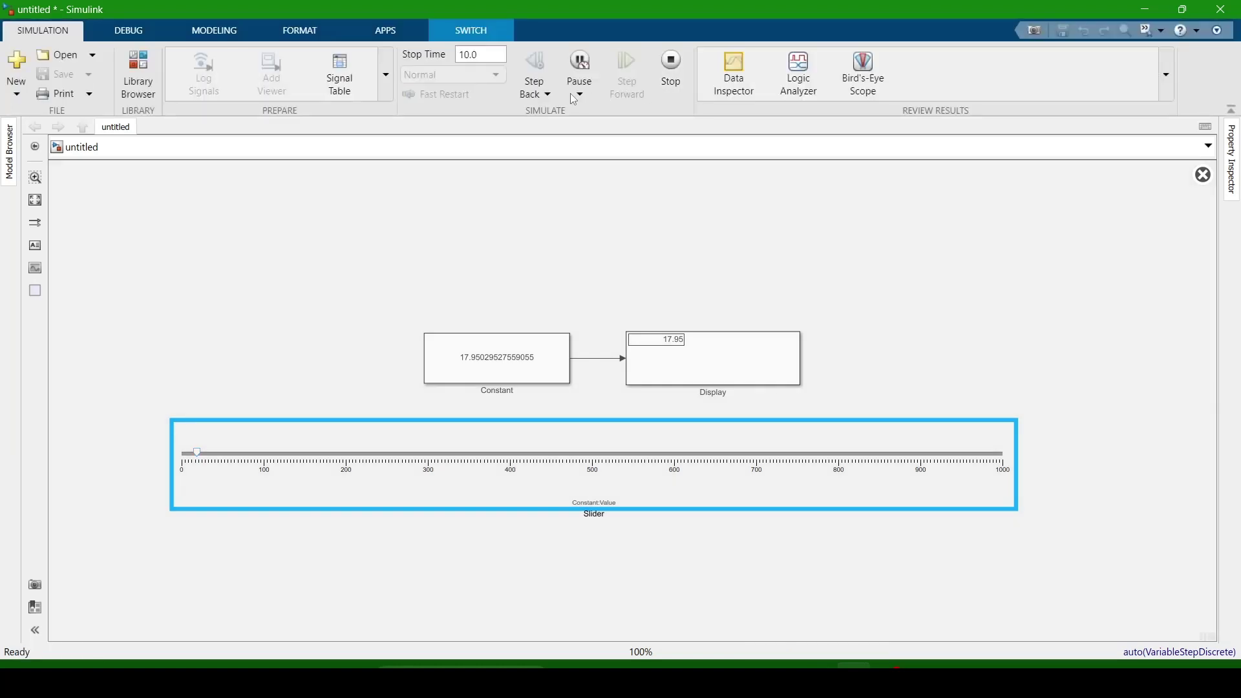
left_click(580, 97)
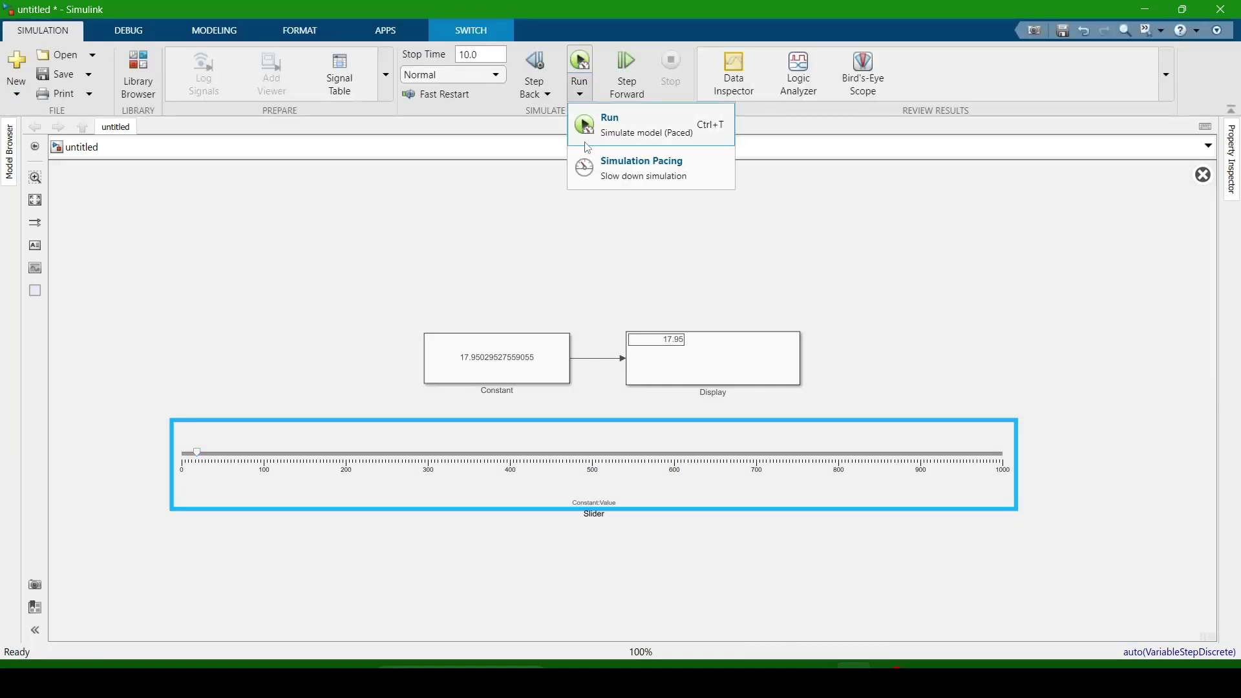
- Set simulation pacing to exactly 0.10 simulation seconds per wall-clock second
left_click(613, 180)
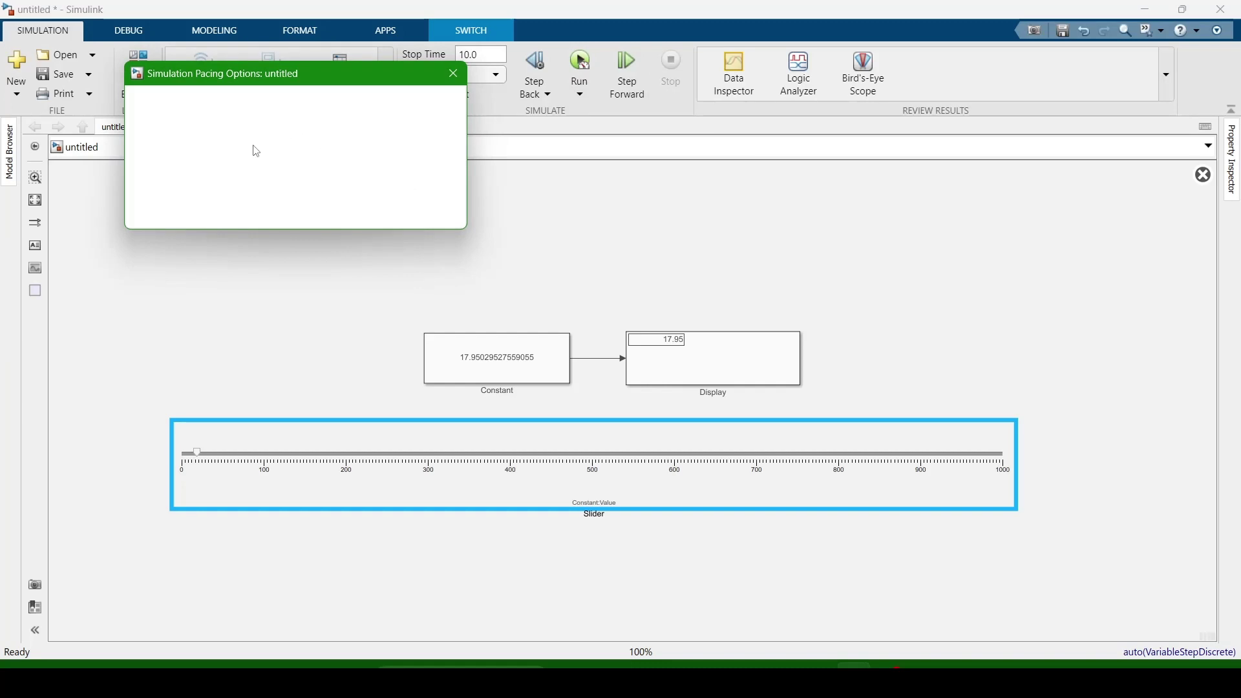
left_click(251, 136)
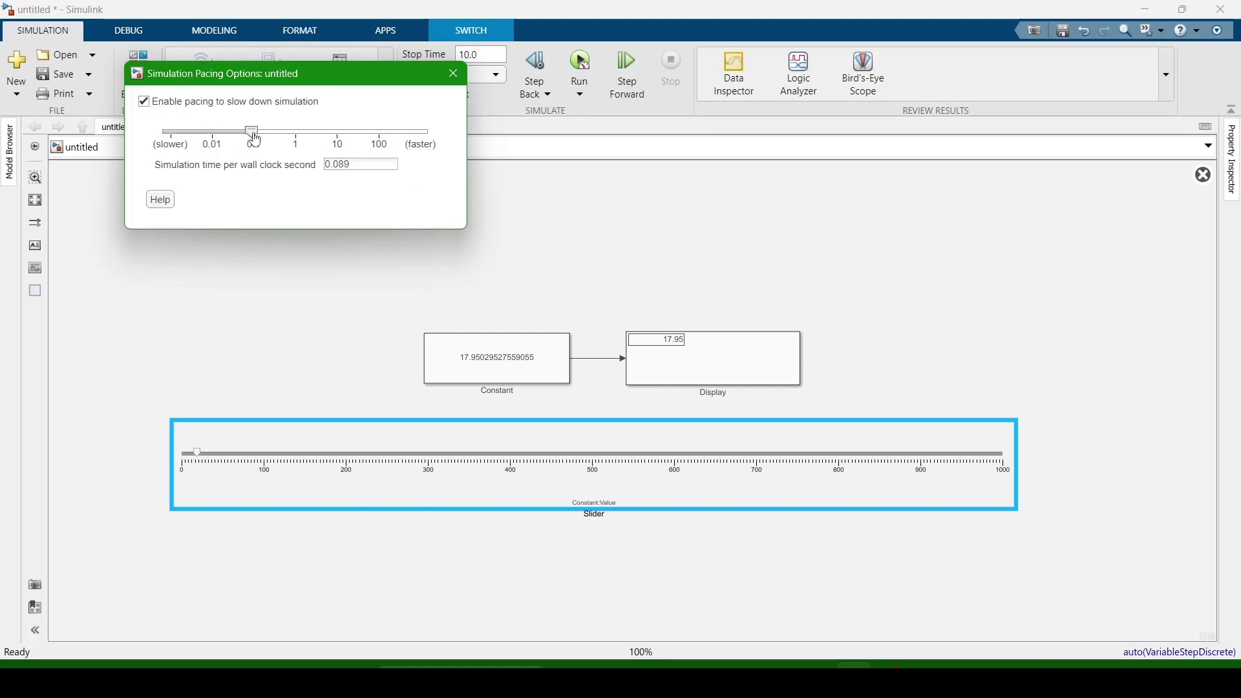
left_click_drag(255, 141, 257, 140)
left_click(453, 73)
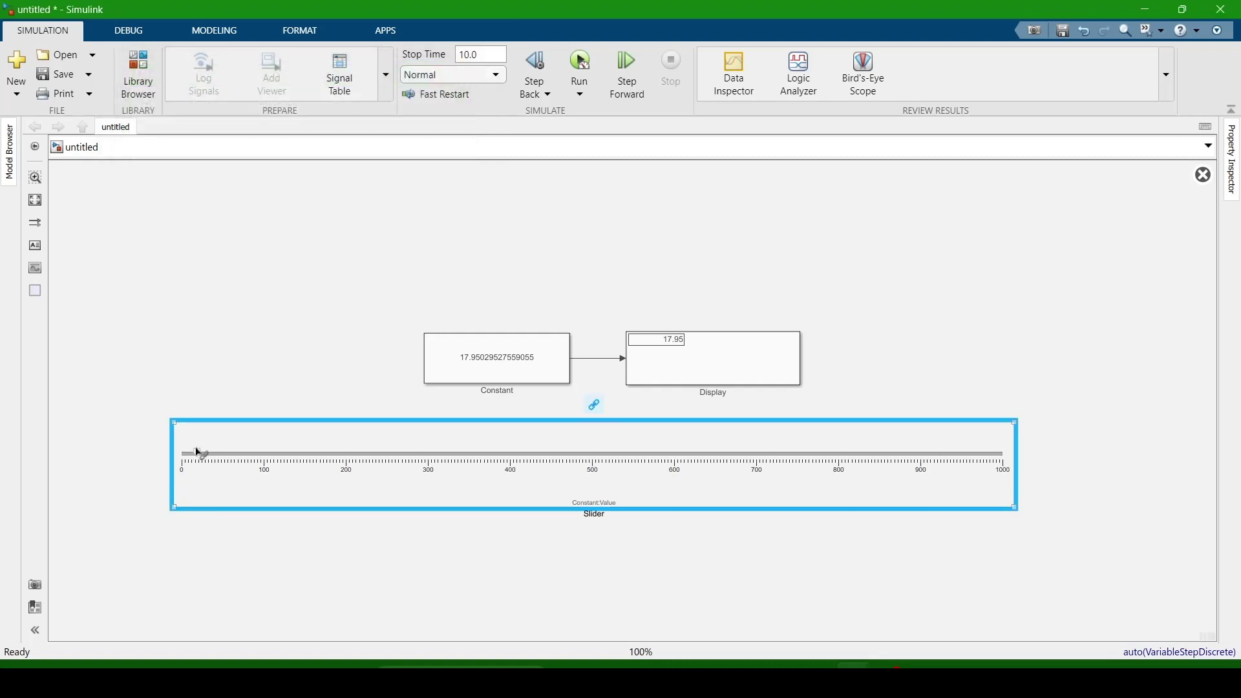
- Shift the Slider block left, then run and sweep the slider until the Constant reaches about 921
left_click(182, 456)
left_click_drag(182, 456, 150, 458)
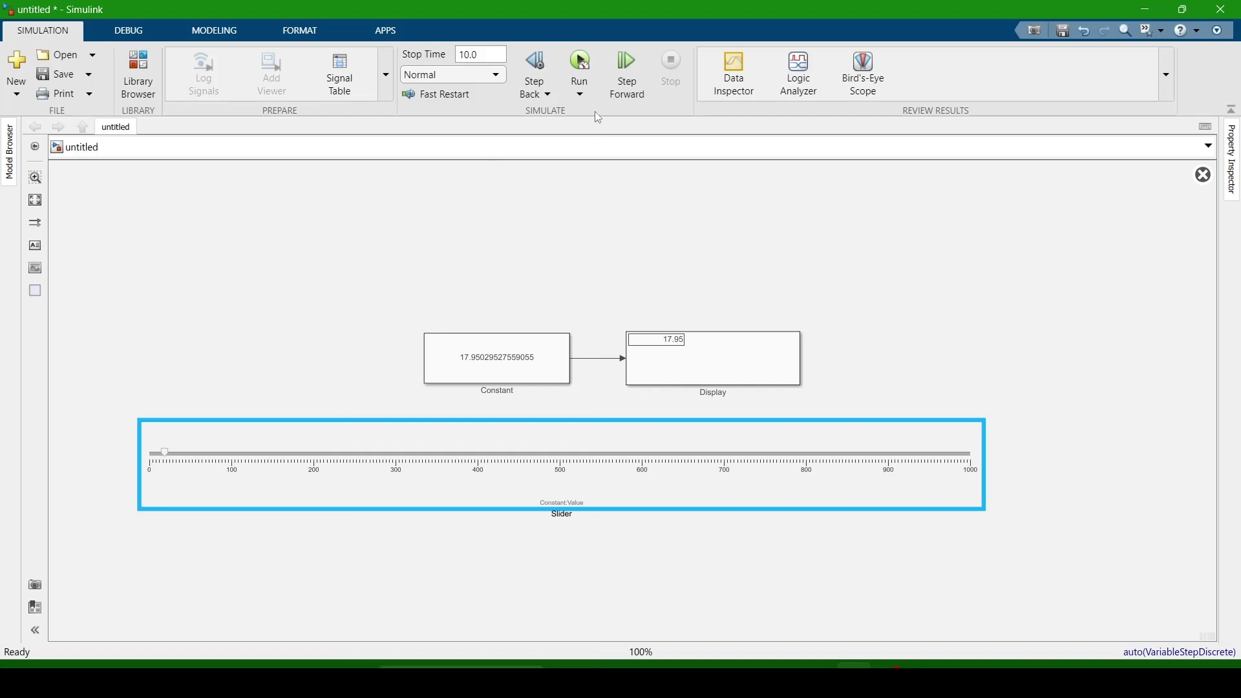
left_click(581, 63)
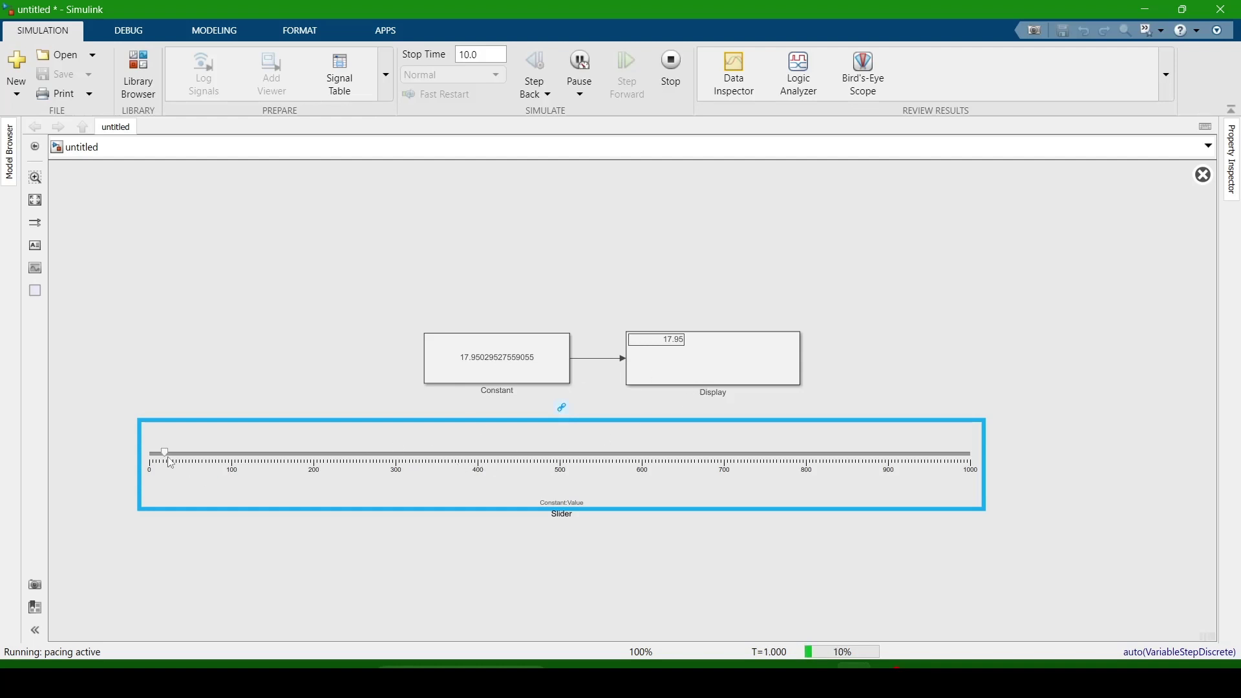
left_click_drag(170, 460, 372, 453)
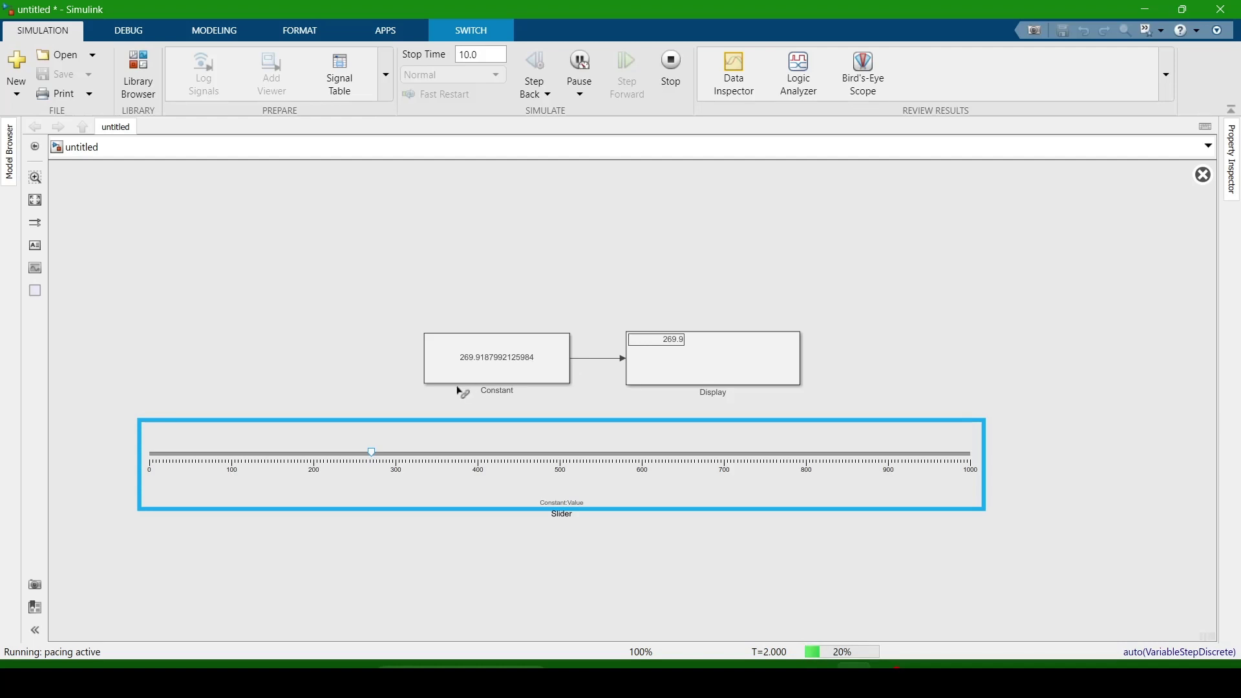
left_click_drag(373, 454, 910, 454)
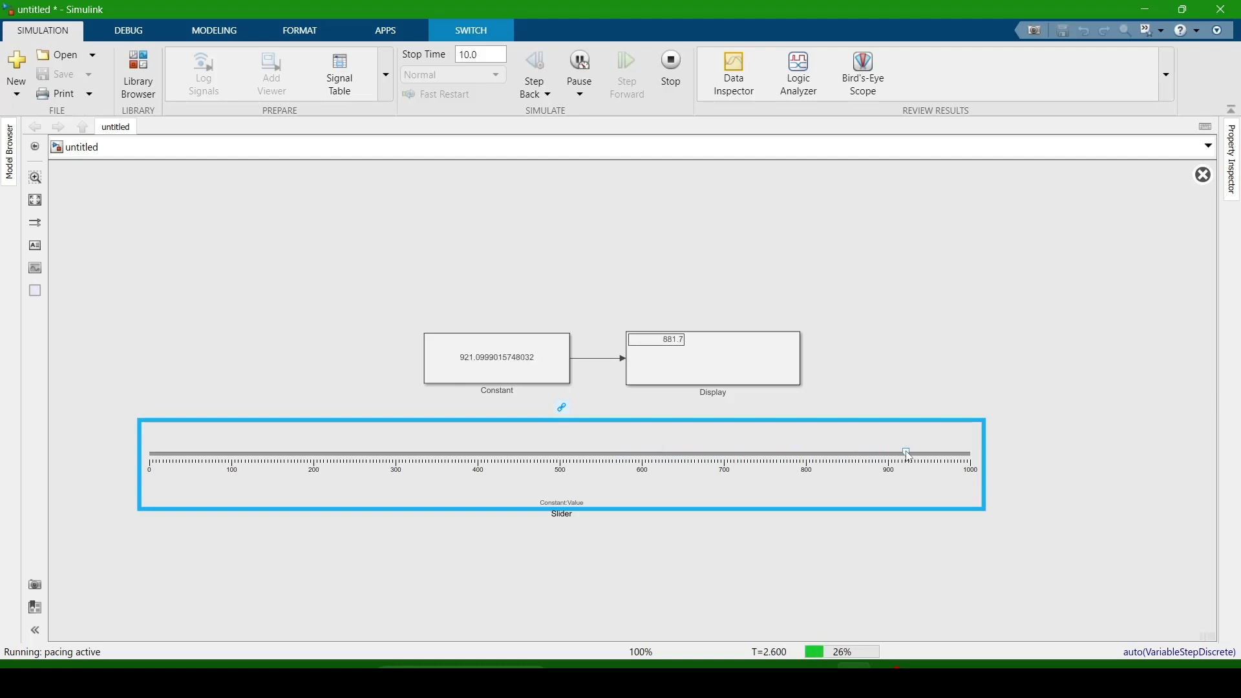